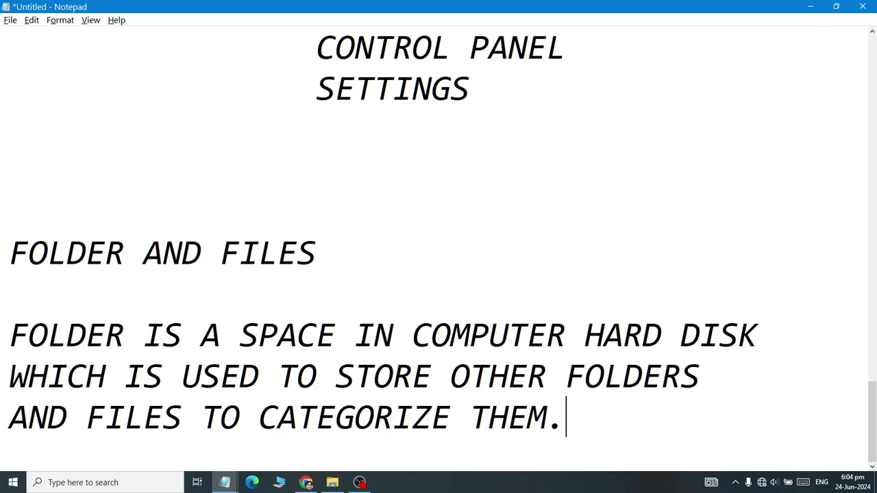
Open the Documents folder in File Explorer and look through the files and folders stored in it
left_click(13, 482)
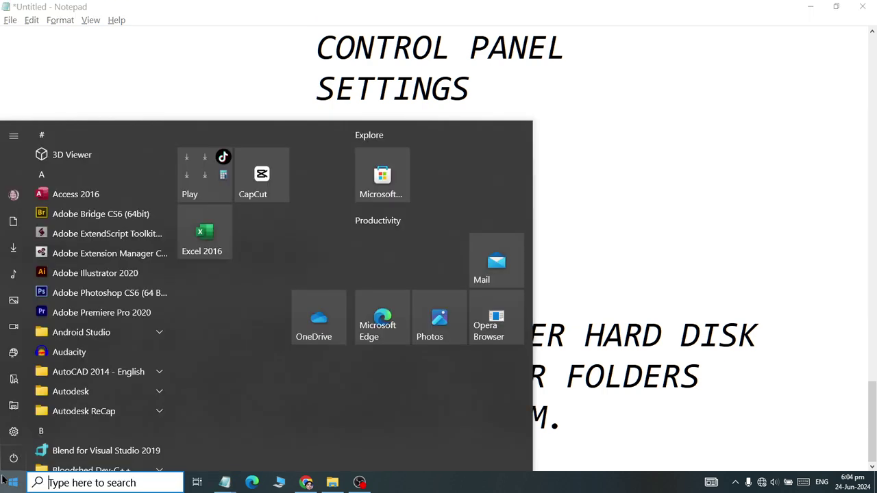
left_click(13, 222)
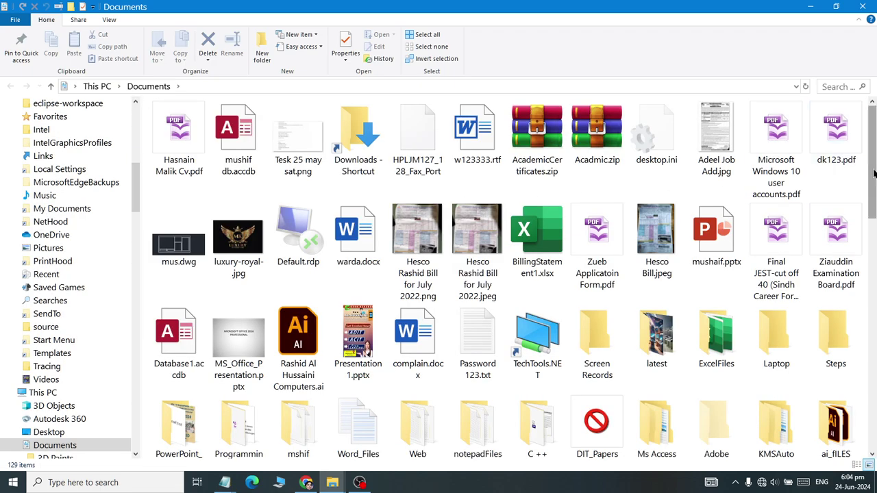
scroll(788, 192, "down", 3)
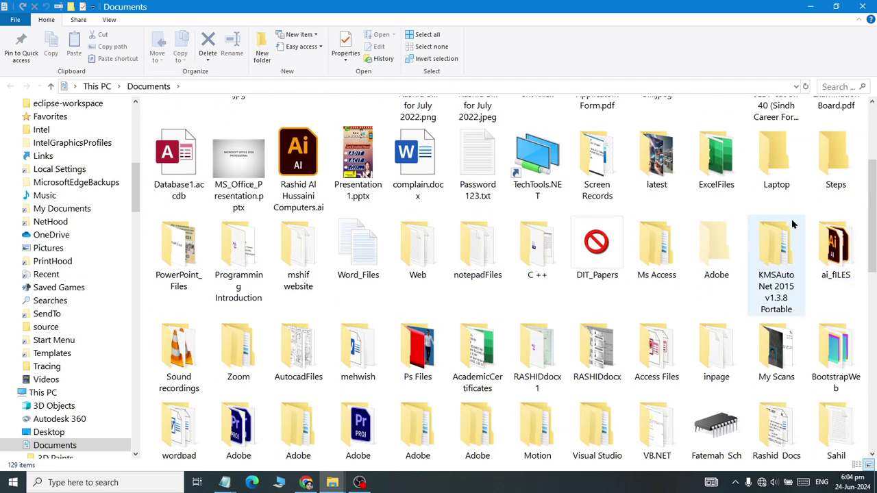
left_click(656, 161)
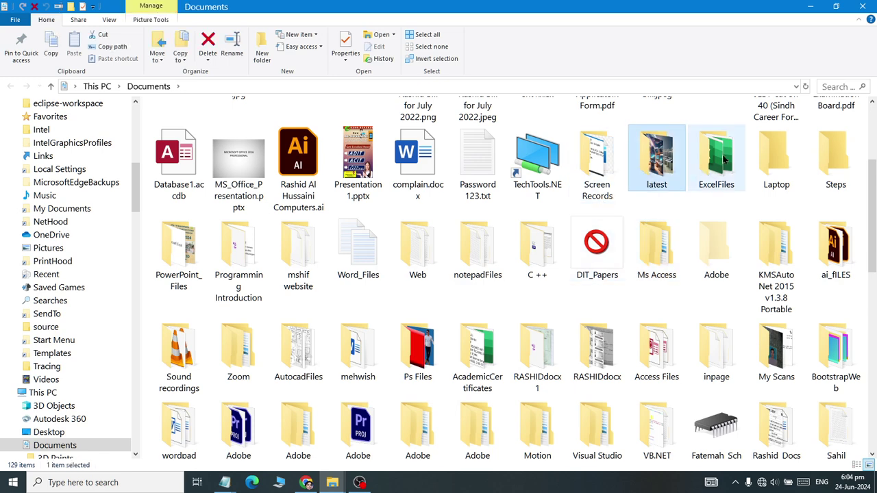
left_click(785, 159)
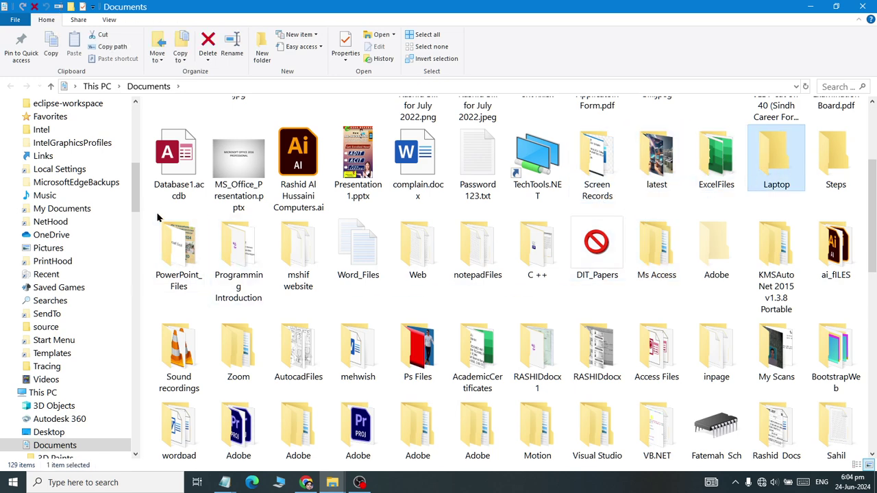
scroll(136, 201, "up", 10)
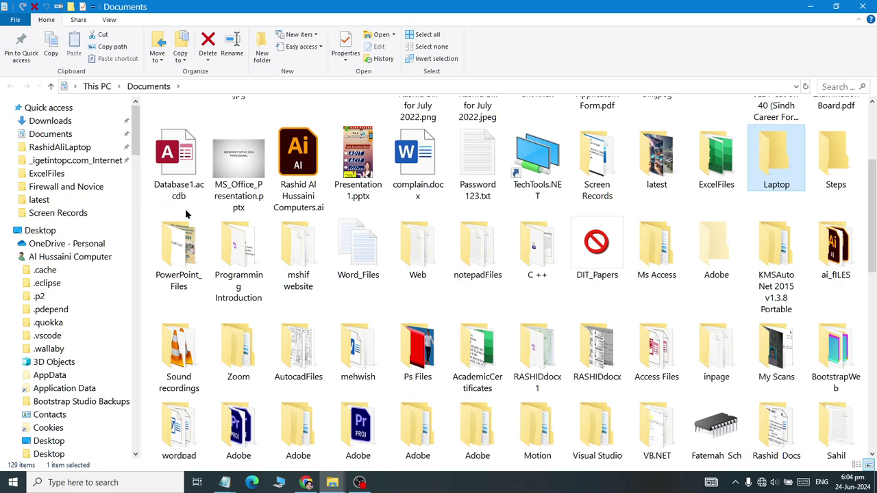
View the contents of the Downloads folder and return to the Documents folder
left_click(21, 120)
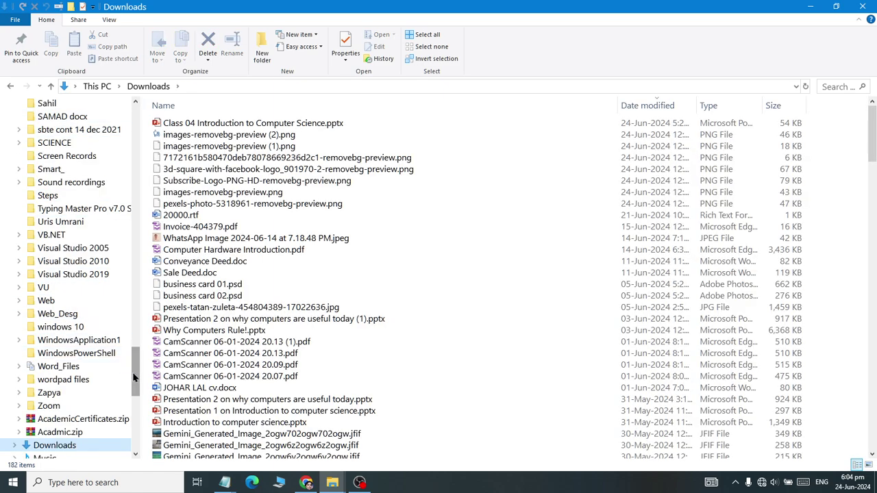
scroll(134, 377, "up", 10)
left_click(35, 133)
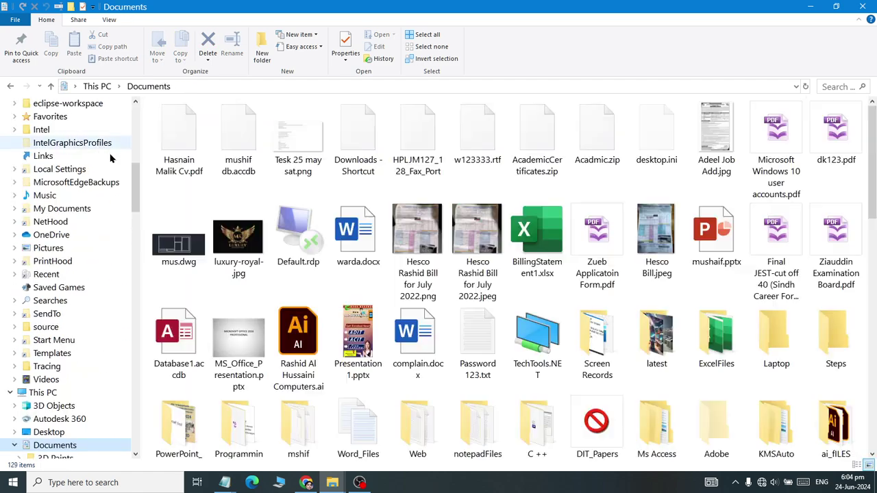
Open the Word_Files folder in Documents, look through its contents and go back to Documents
left_click_drag(866, 186, 873, 251)
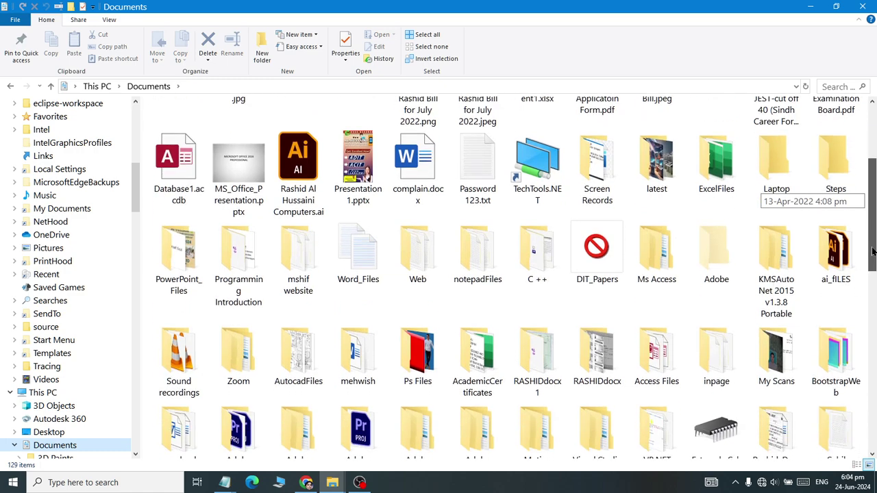
left_click(478, 252)
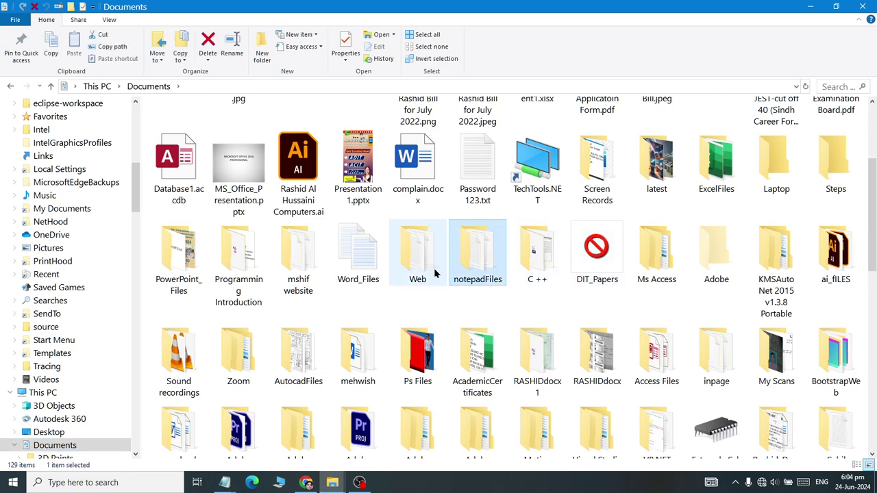
left_click(403, 267)
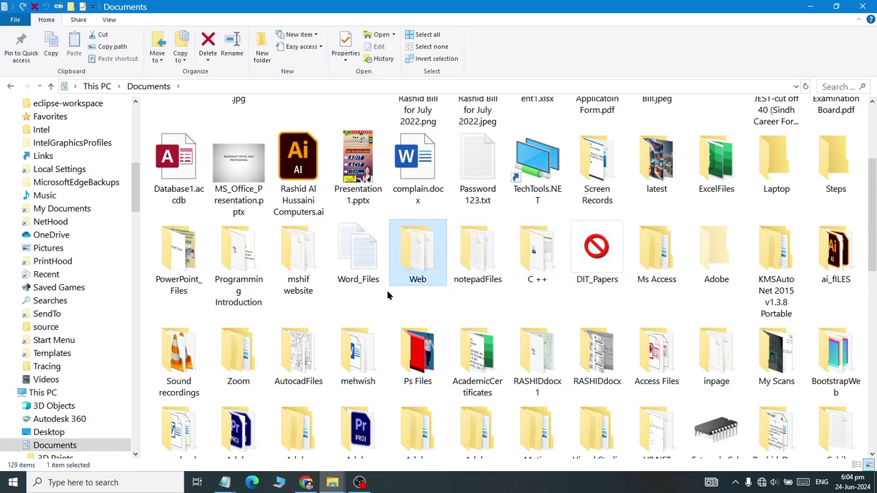
left_click(361, 283)
double_click(361, 284)
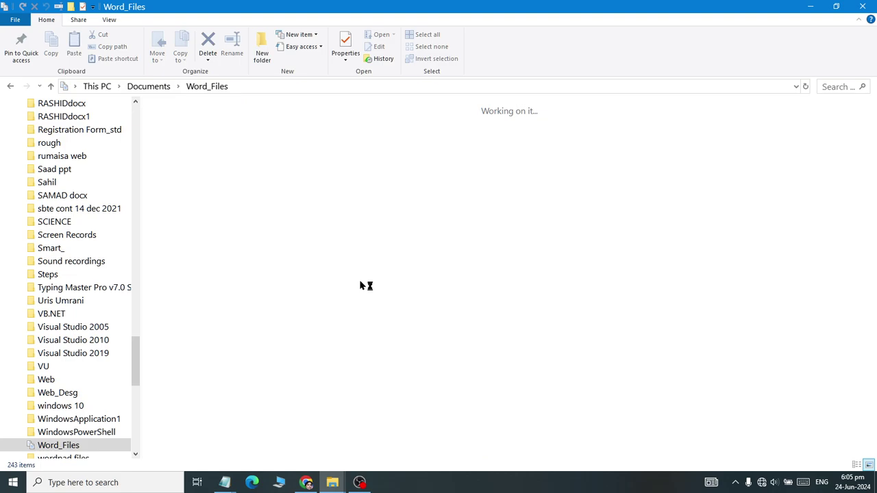
scroll(865, 377, "down", 10)
scroll(864, 377, "down", 10)
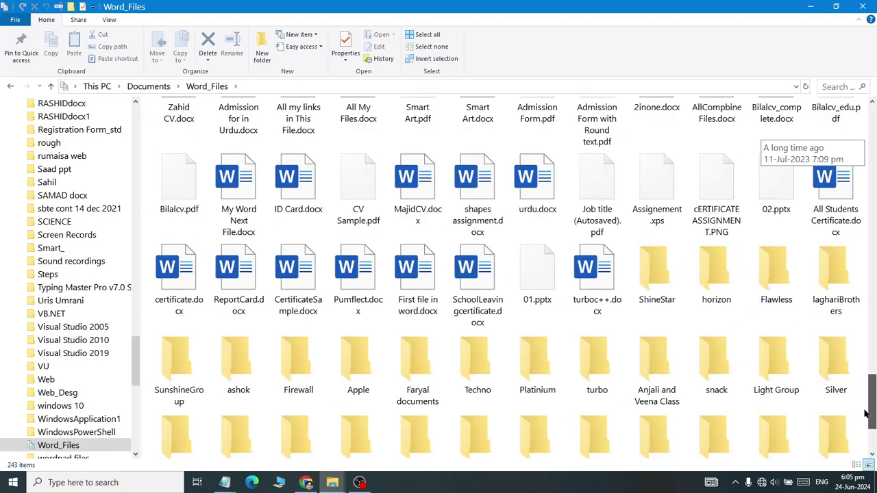
key("alt+Left")
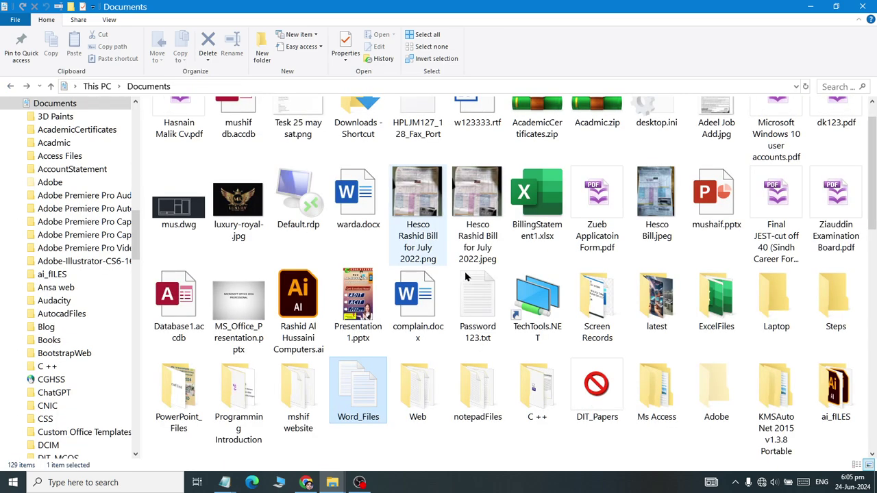
Open the PowerPoint_Files folder, look through its presentations and subfolders, and go back to Documents
double_click(178, 398)
left_click_drag(870, 205, 870, 381)
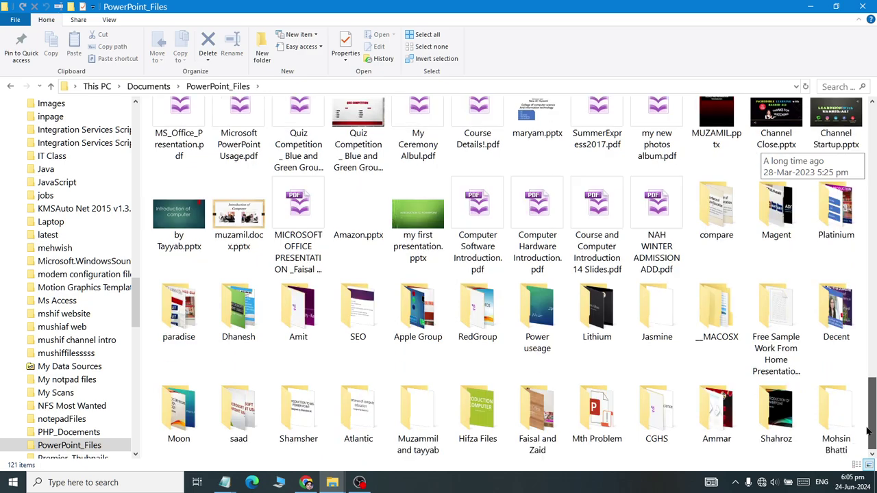
left_click(10, 85)
Open the BootstrapWeb folder in Documents, look through its folders and files, and close the File Explorer window
left_click_drag(872, 137, 871, 213)
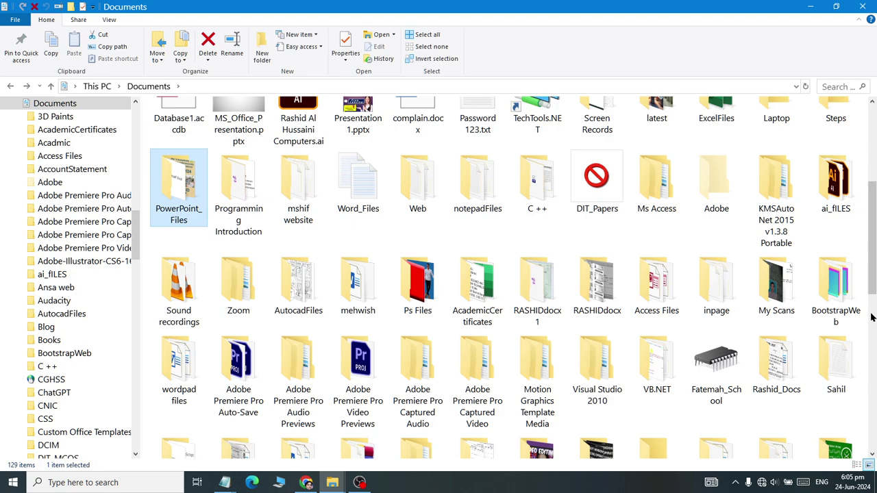
double_click(834, 291)
scroll(471, 271, "down", 6)
scroll(471, 270, "down", 2)
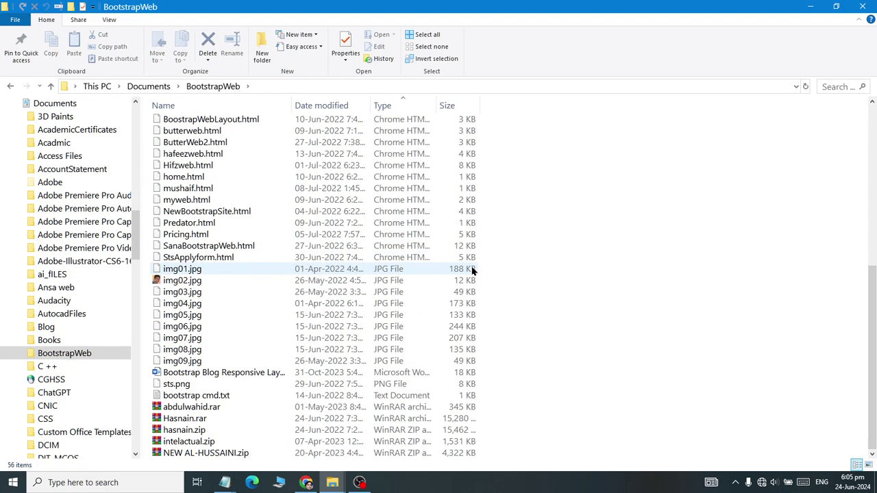
scroll(471, 270, "up", 8)
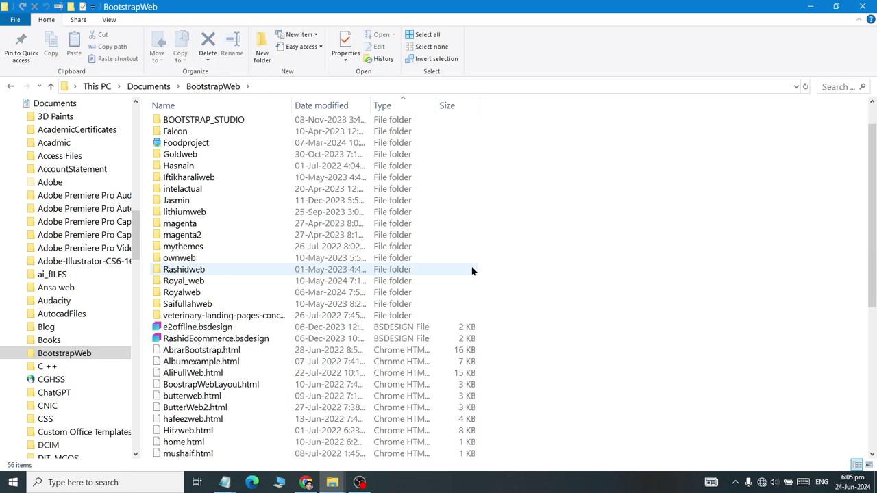
left_click(862, 6)
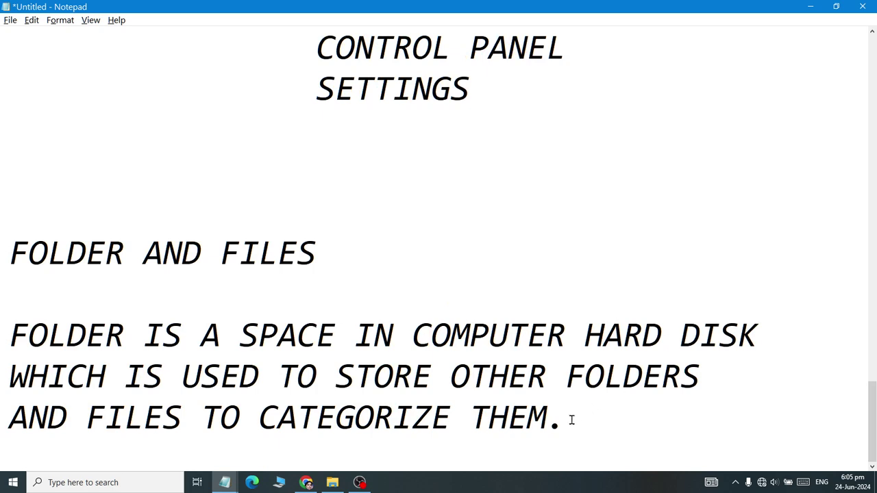
Add the heading "HOW TO CREATE A FOLDER????" in Notepad, one blank line below the folder definition
left_click(571, 420)
key("Return")
key("Return")
type("HOW TO ")
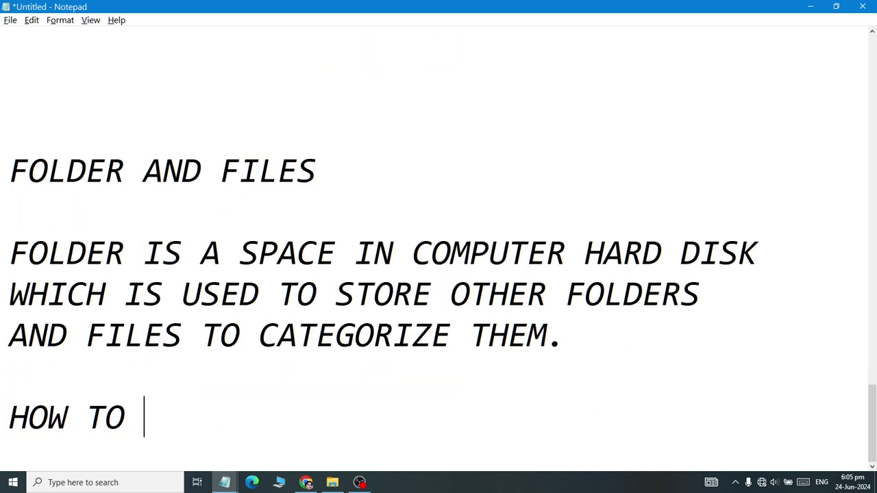
type("CREATE A FOLDER")
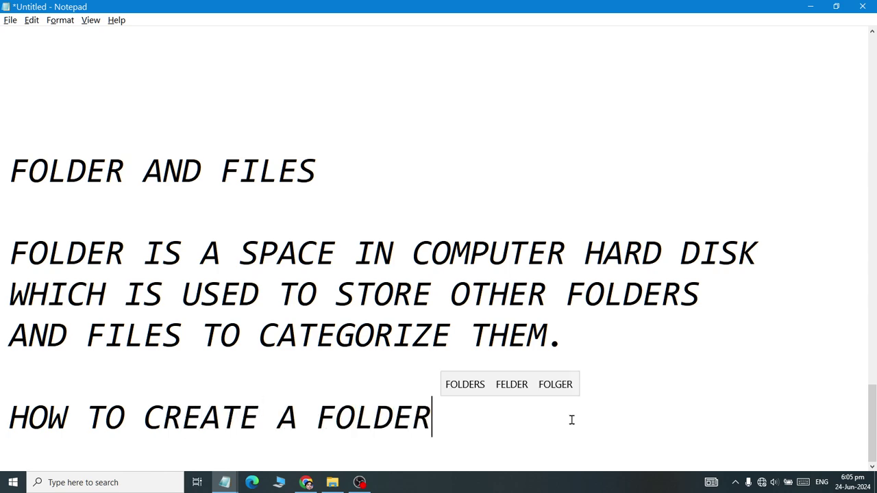
type("????")
key("Return")
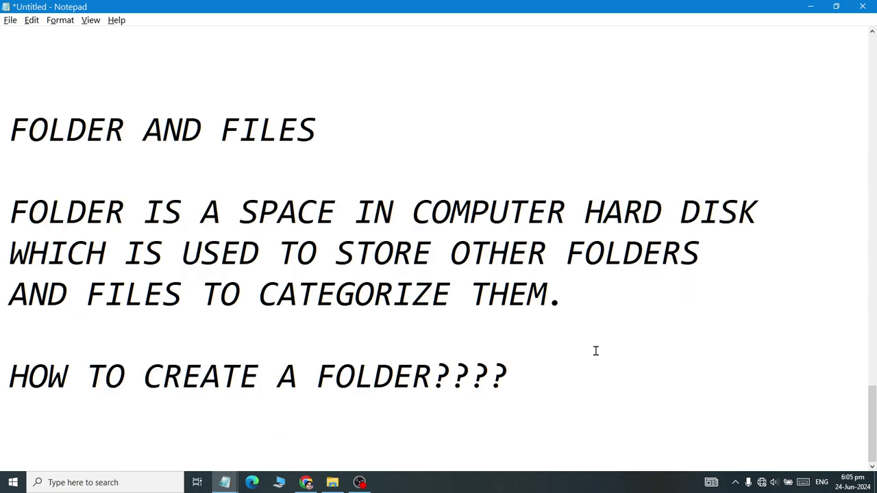
Minimize Notepad and create a new folder on the desktop, naming it with a person's first name
left_click(810, 6)
left_click(810, 7)
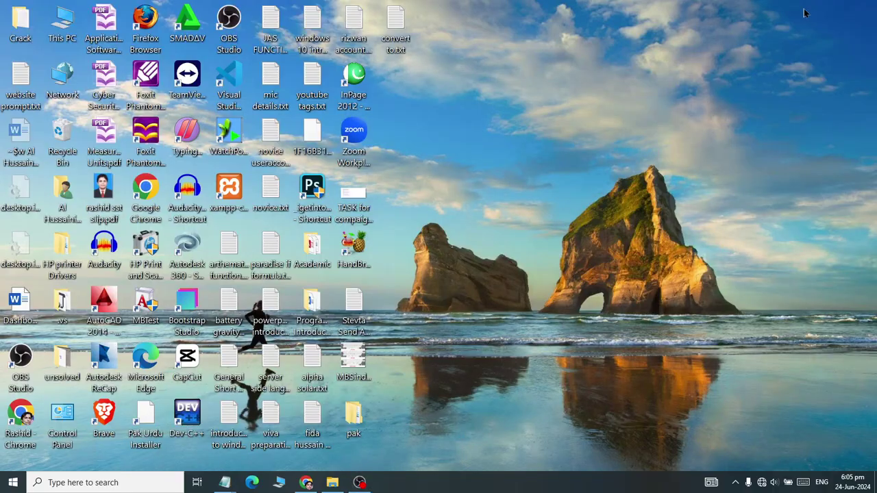
right_click(545, 58)
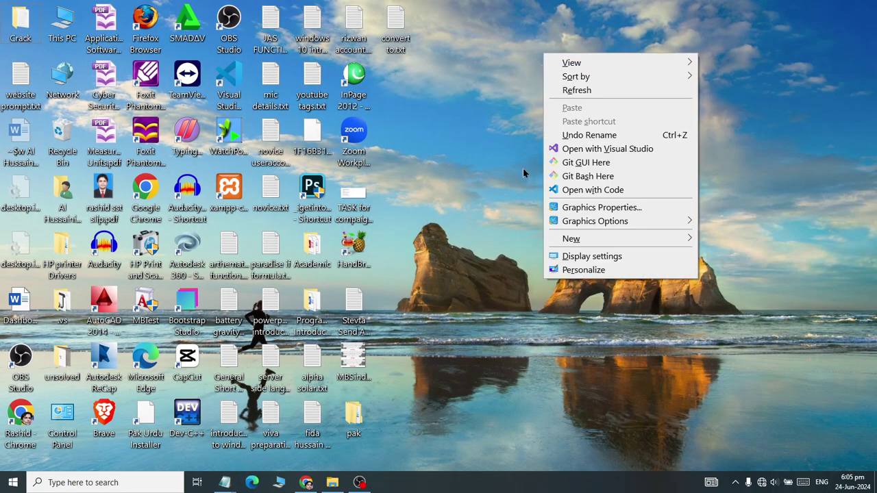
mouse_move(548, 241)
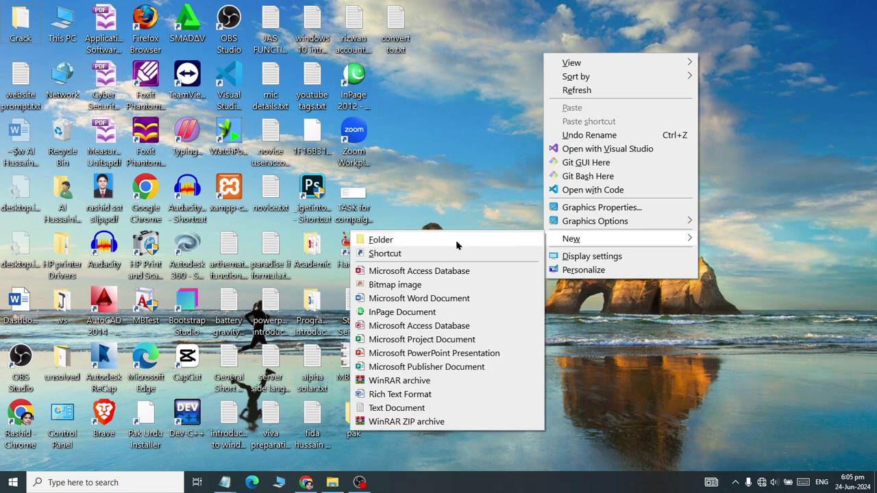
left_click(455, 242)
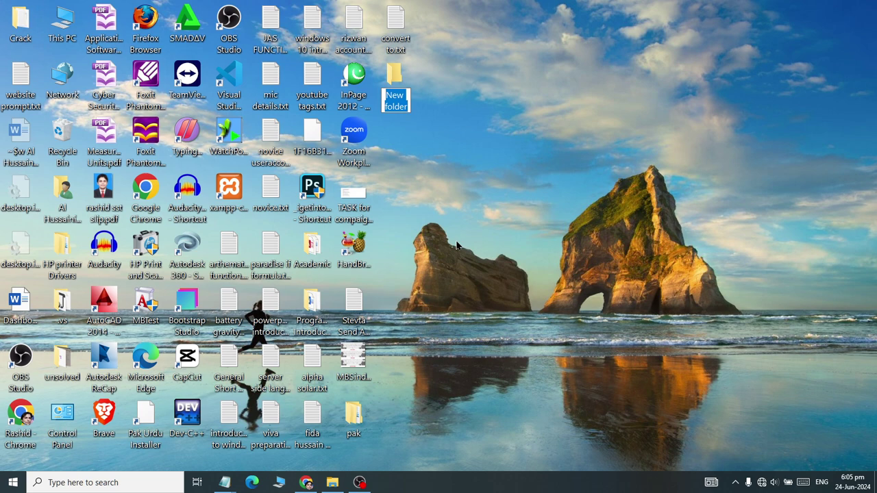
type("QASIM")
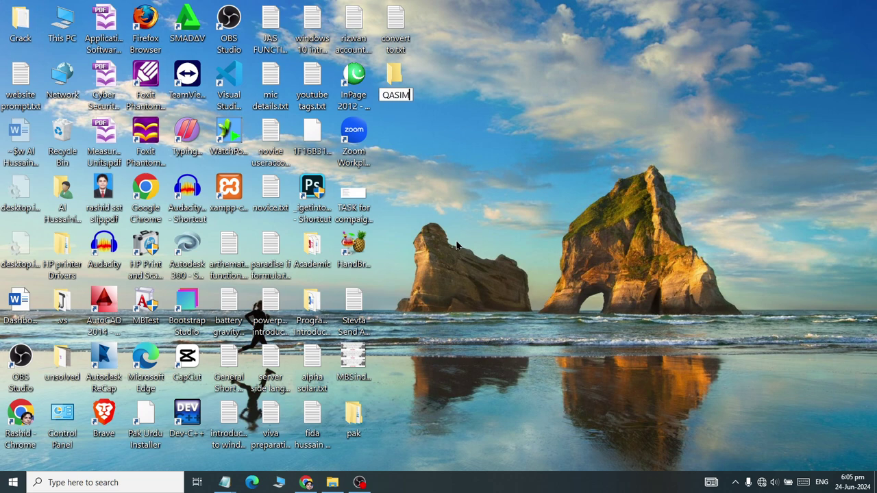
key("Return")
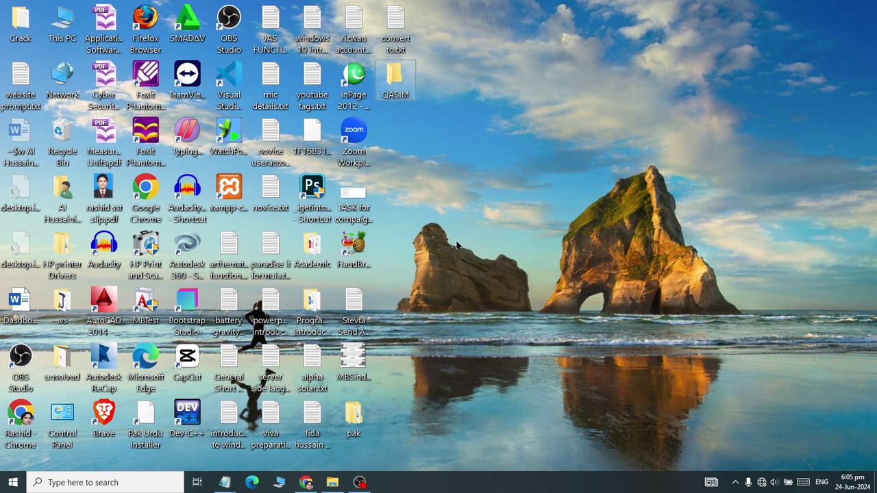
Create a subfolder named with another person's first name inside the new desktop folder, and close the folder window
double_click(393, 81)
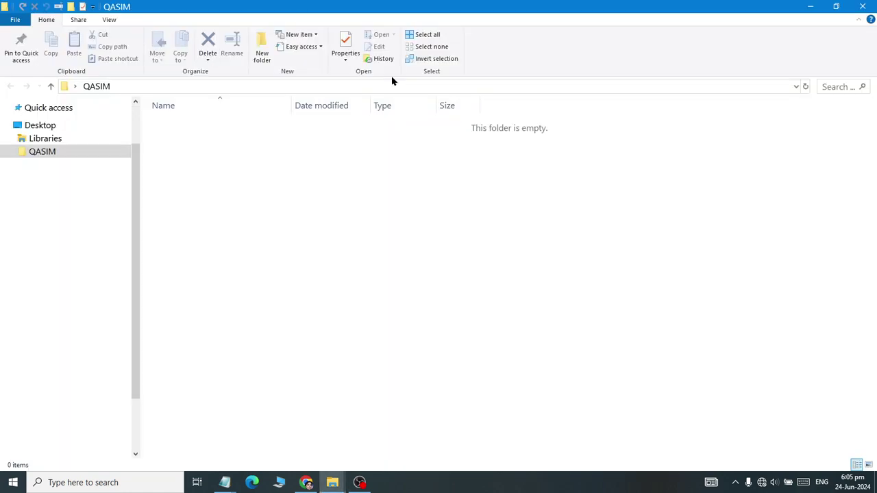
right_click(407, 279)
mouse_move(442, 251)
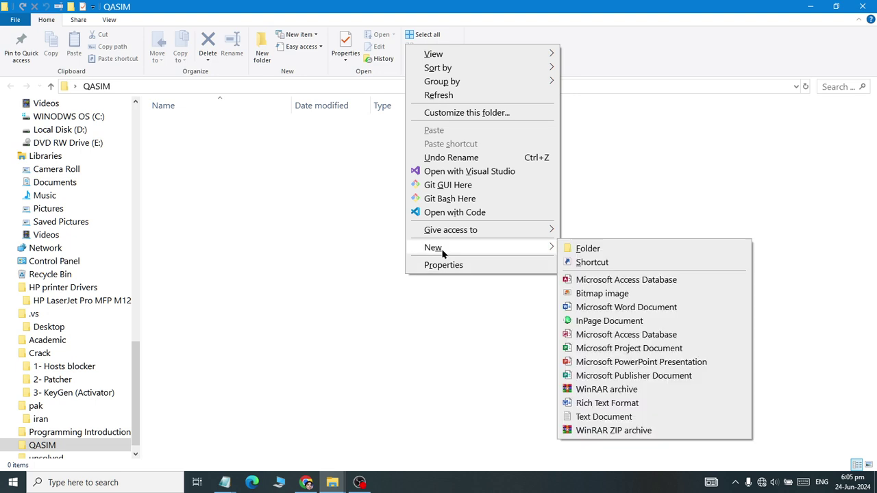
left_click(583, 247)
type("MUZAFFER")
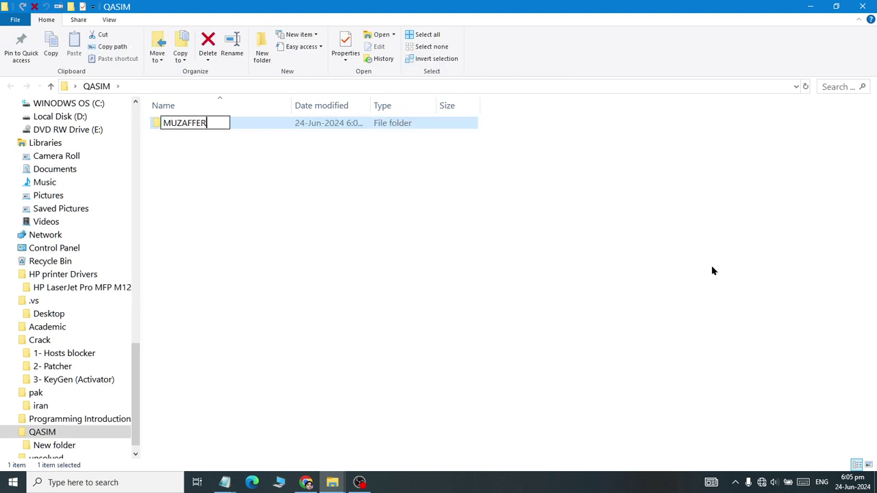
key("Return")
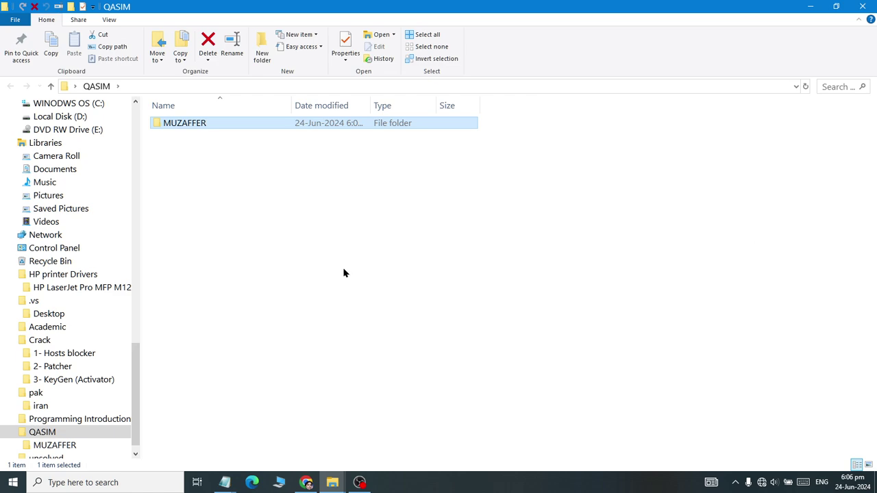
left_click(863, 7)
Open the Documents folder and create a new folder named PAKISTAN in it
left_click(13, 483)
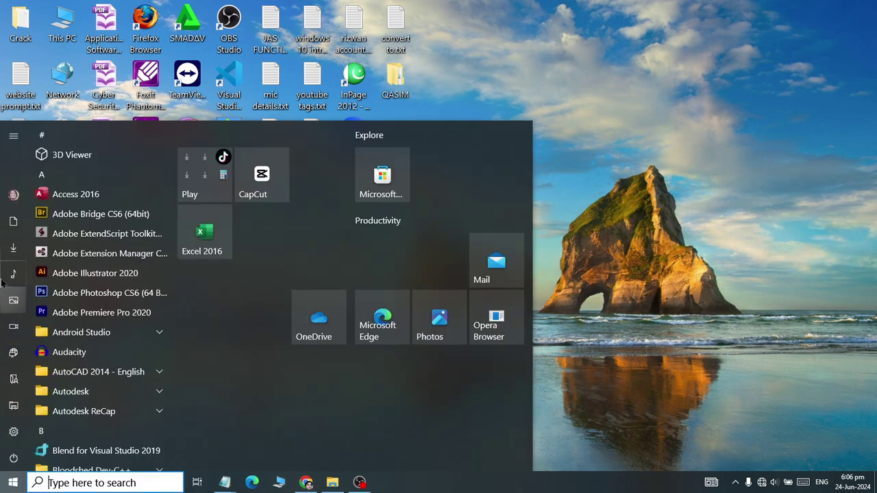
left_click(13, 221)
scroll(664, 268, "down", 5)
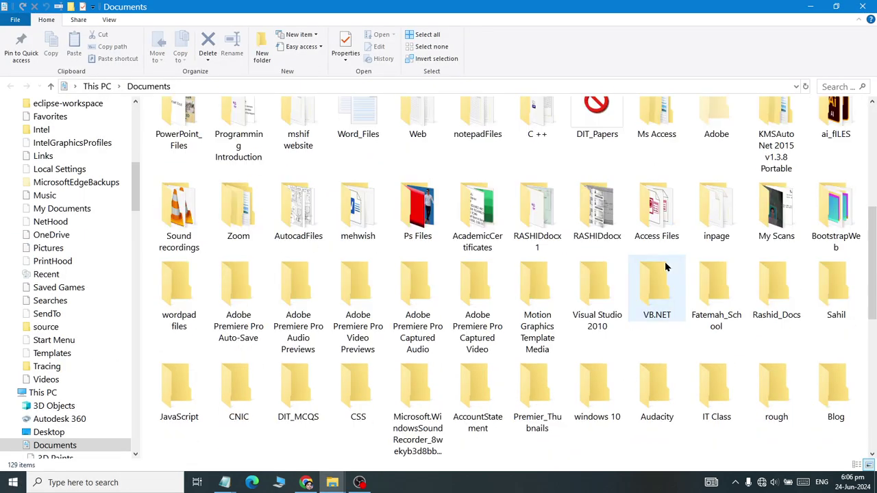
scroll(664, 268, "down", 5)
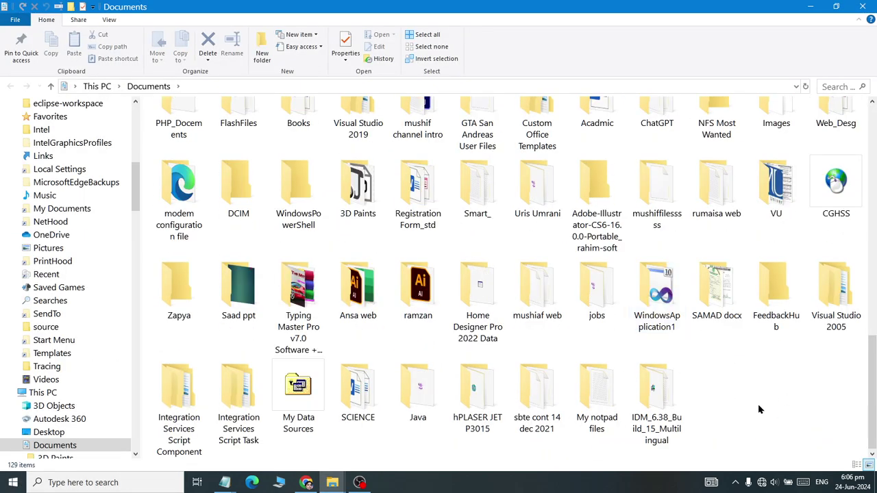
right_click(714, 394)
mouse_move(747, 372)
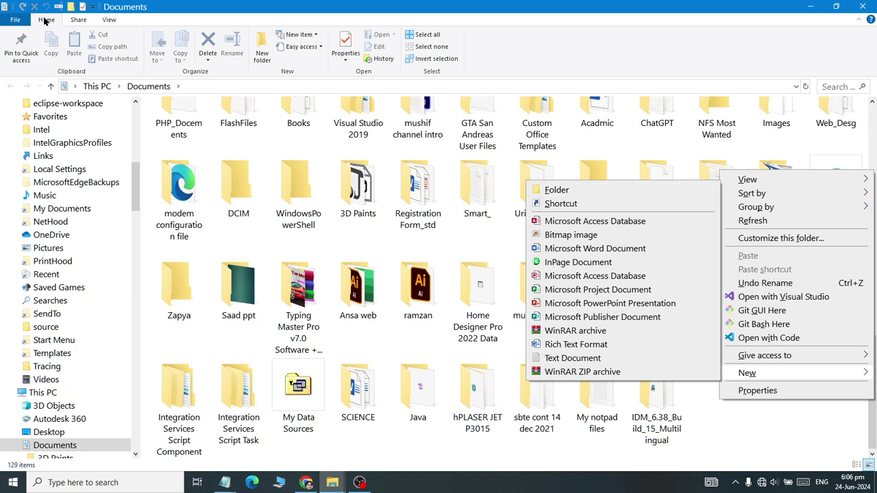
left_click(262, 60)
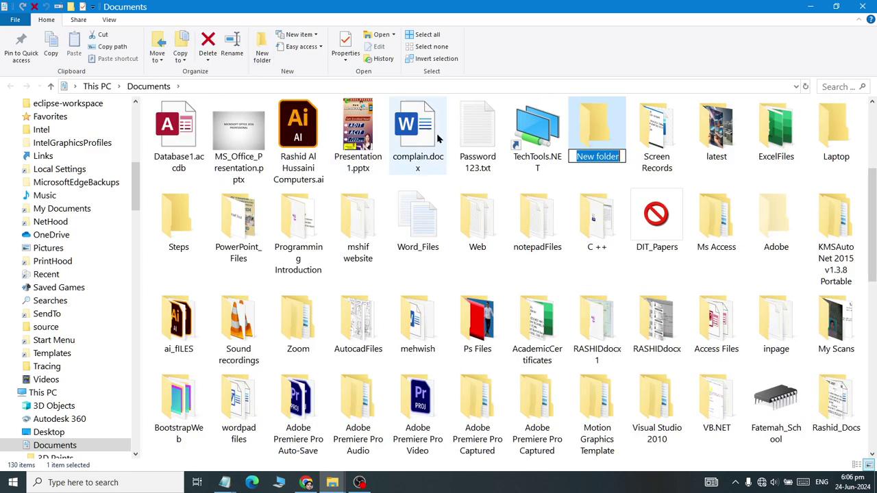
type("PAKISTAN")
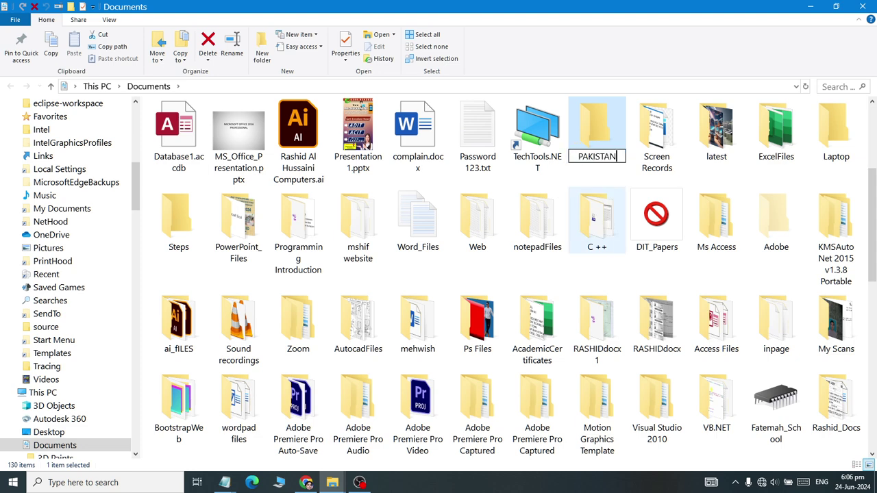
key("Return")
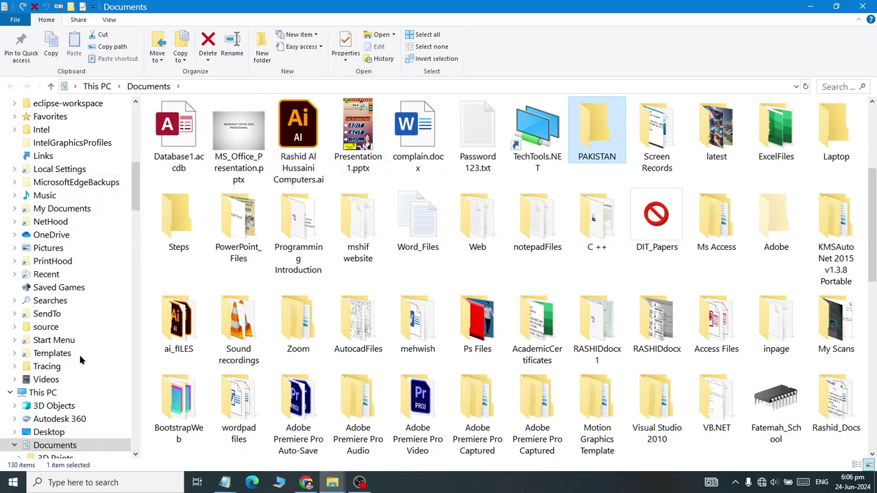
Browse the Documents, Downloads, Music, Pictures and Videos folders as other places for folders, and close File Explorer
left_click(57, 449)
scroll(59, 417, "down", 1)
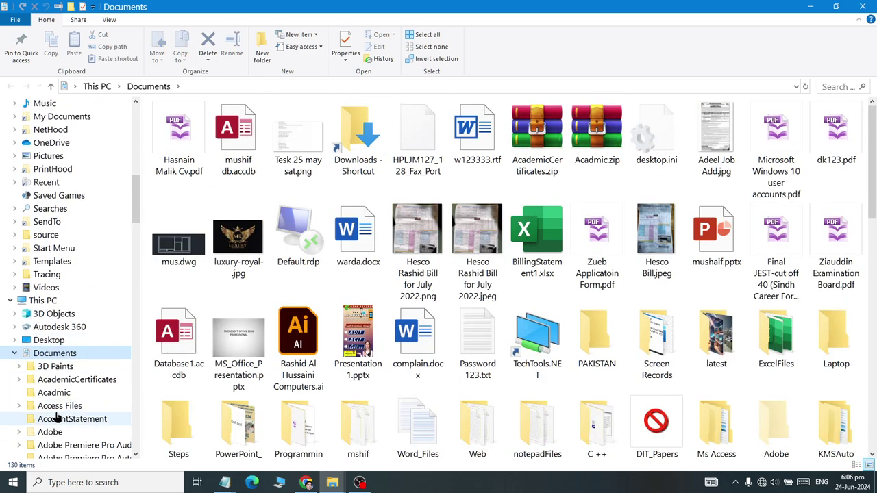
left_click(55, 366)
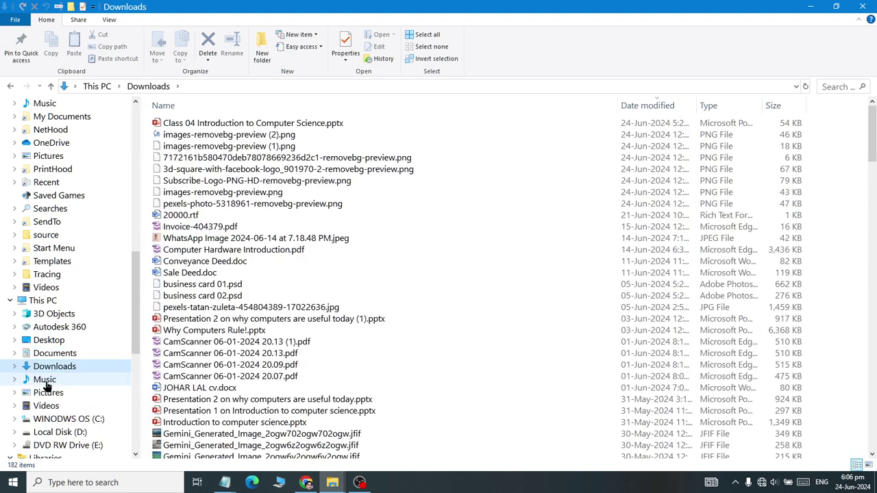
left_click(44, 378)
left_click(49, 395)
left_click(48, 405)
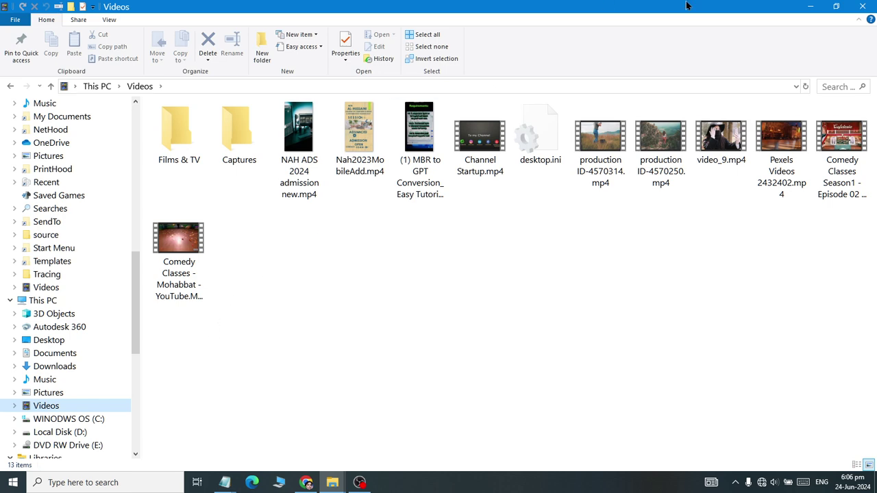
left_click(862, 6)
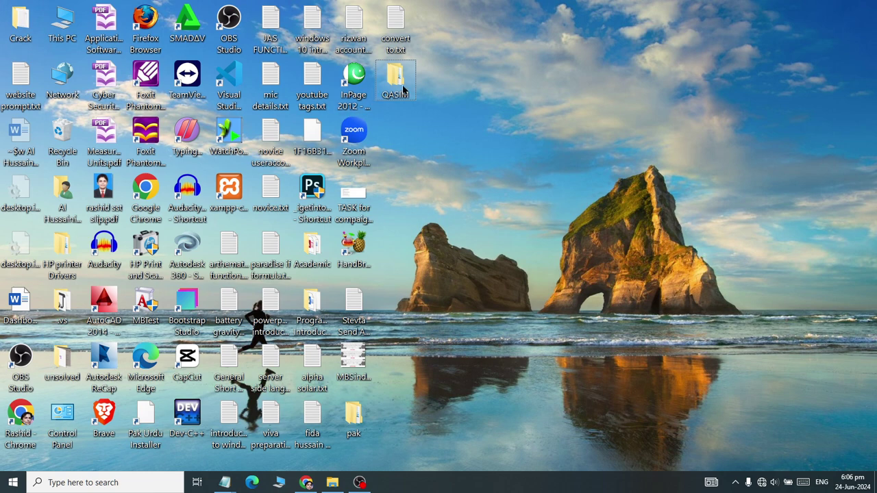
Open the new desktop folder's properties and review its general, sharing, security, previous-version and customization settings
mouse_move(397, 89)
right_click(396, 83)
left_click(420, 462)
left_click(539, 336)
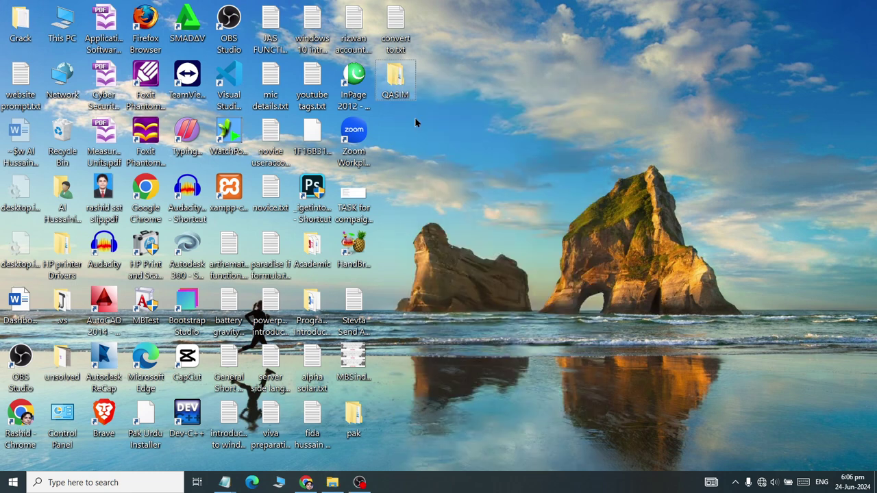
right_click(396, 75)
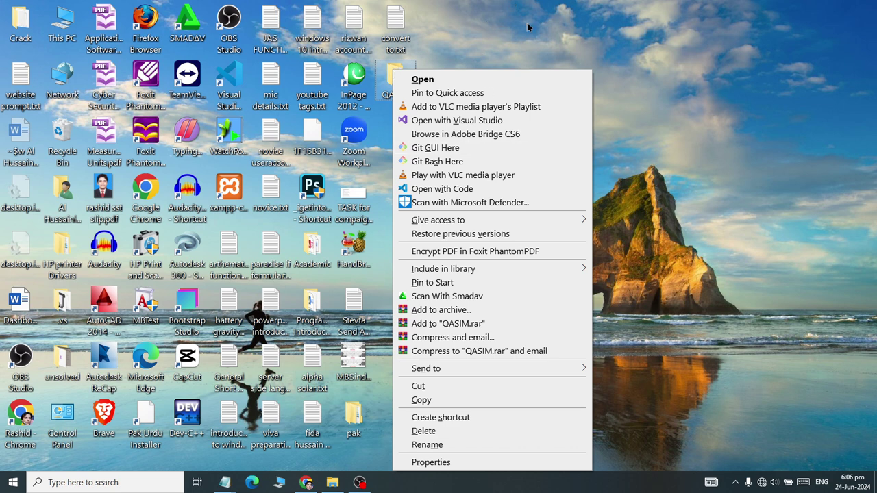
left_click(438, 462)
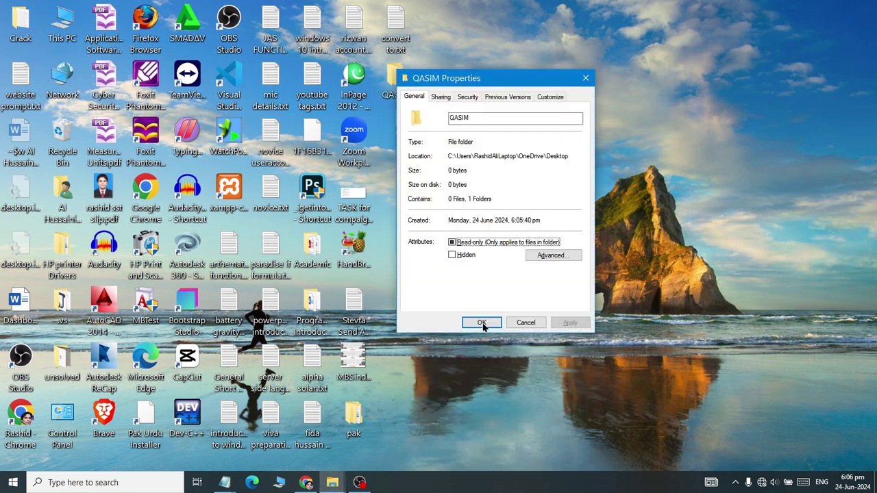
left_click(406, 99)
left_click(442, 99)
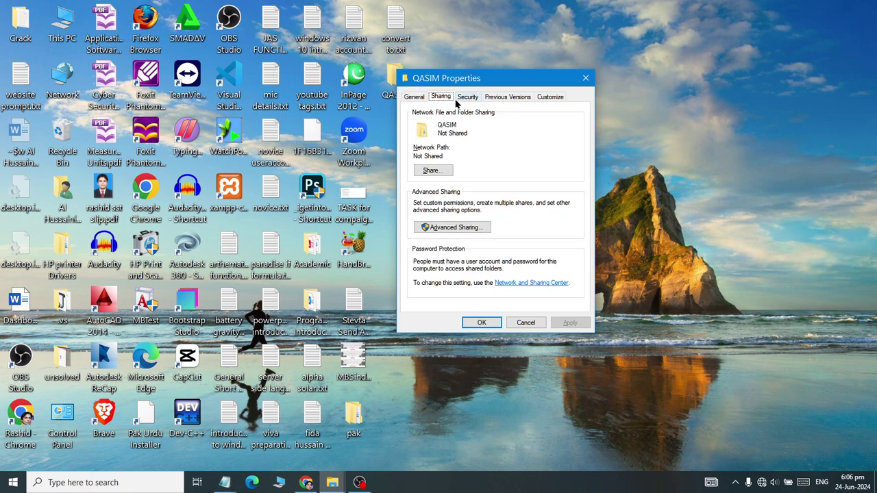
left_click(467, 100)
left_click(501, 100)
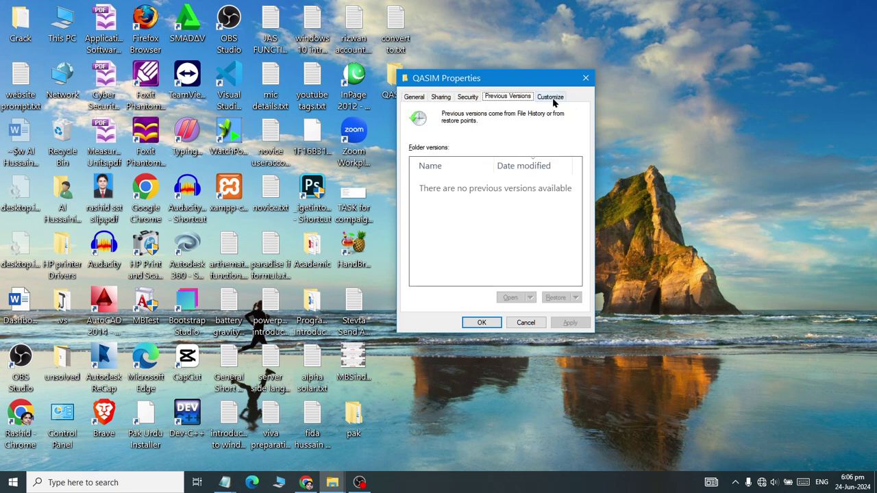
left_click(552, 100)
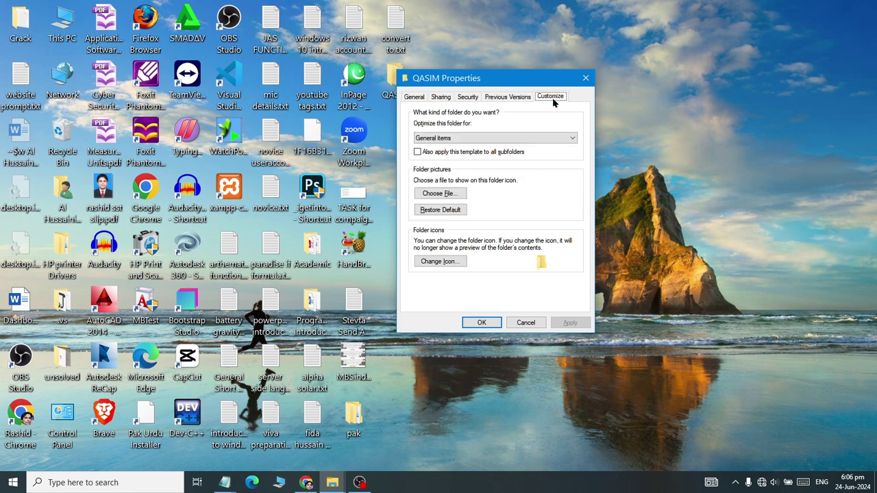
Change the new desktop folder's icon to the monitor with a moon from SHELL32.dll, apply it and refresh the desktop
left_click(442, 261)
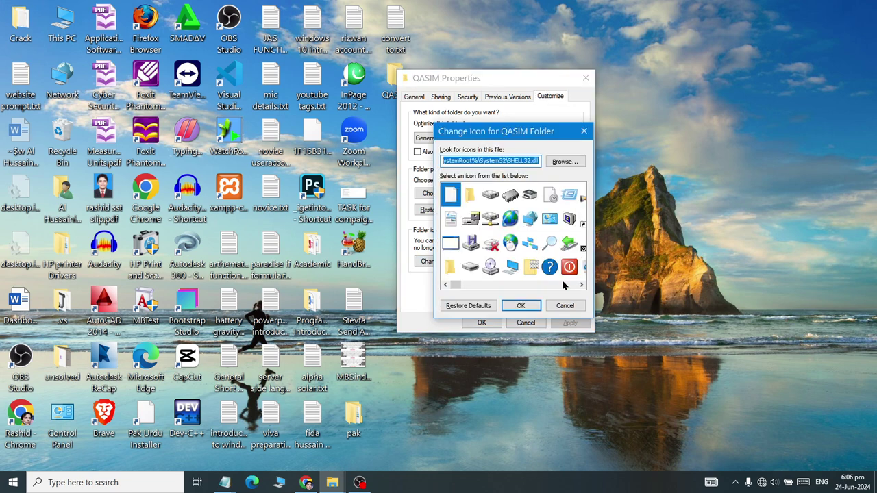
left_click(566, 221)
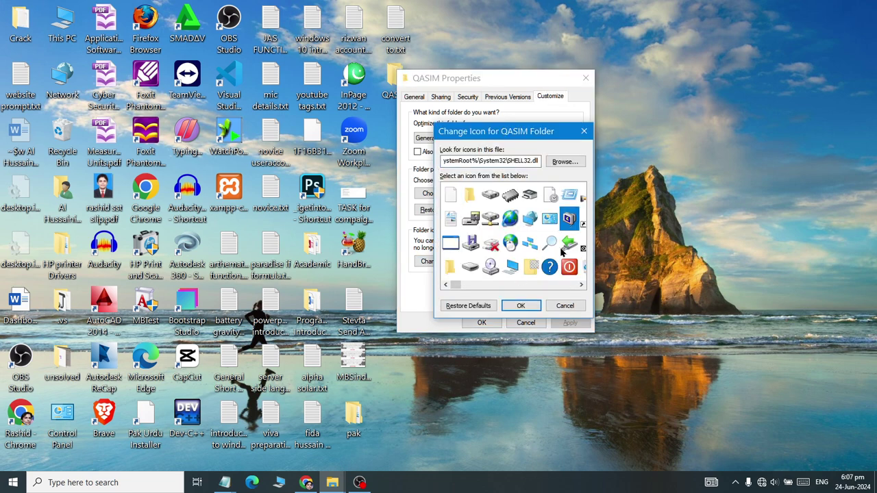
left_click(519, 305)
left_click(482, 323)
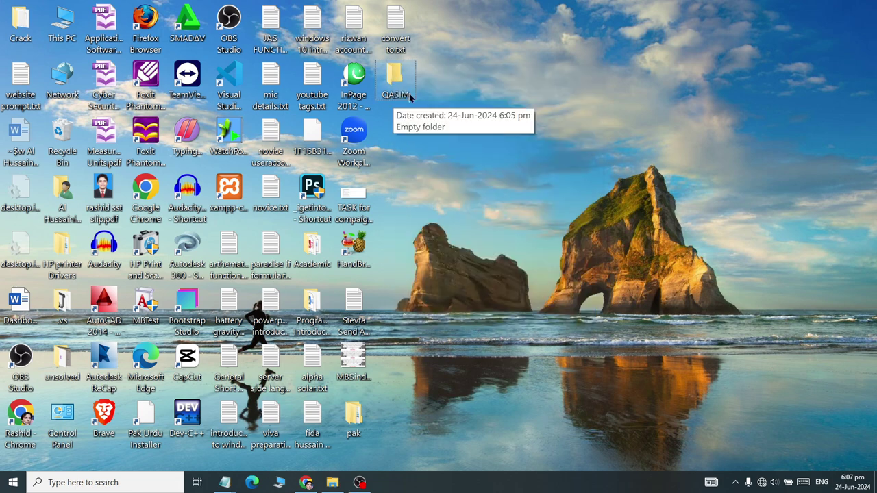
right_click(459, 88)
left_click(490, 124)
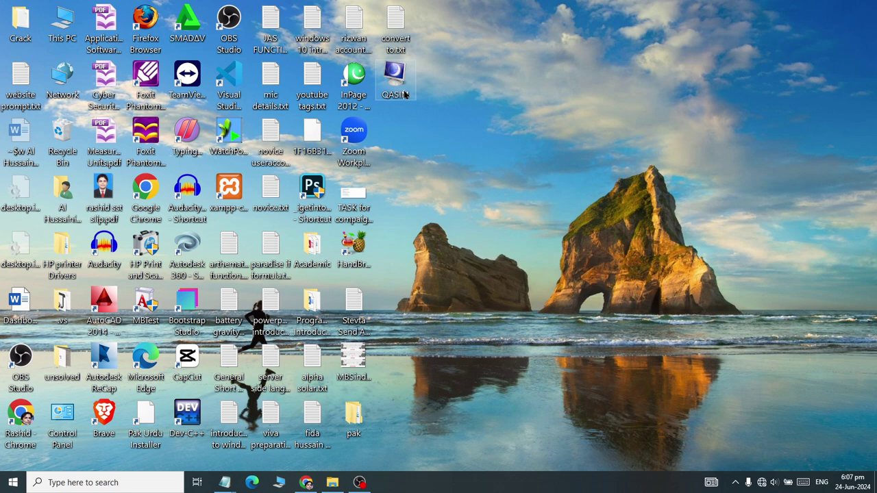
Restore the desktop folder's default icon in its properties and apply the change
right_click(404, 93)
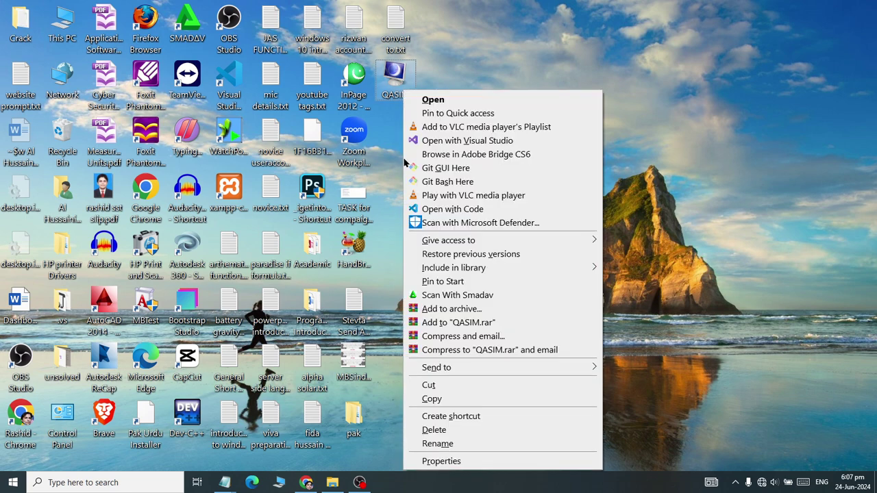
left_click(417, 463)
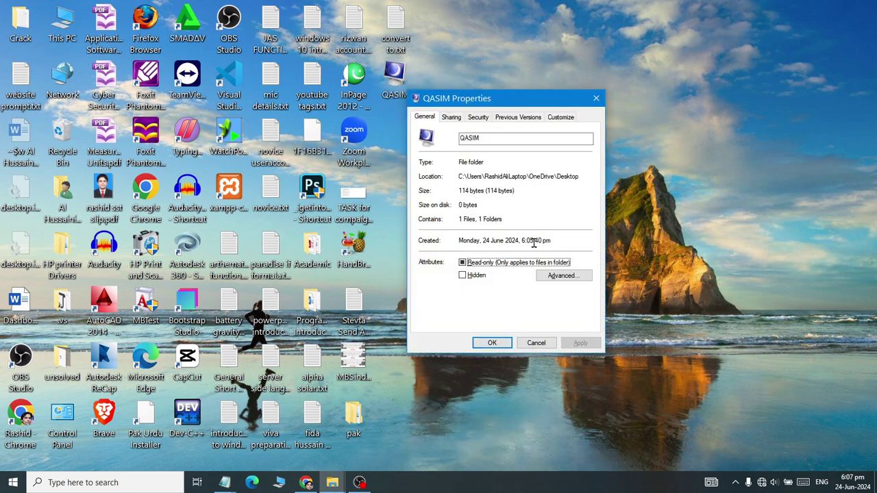
left_click(561, 117)
left_click(453, 283)
left_click(492, 327)
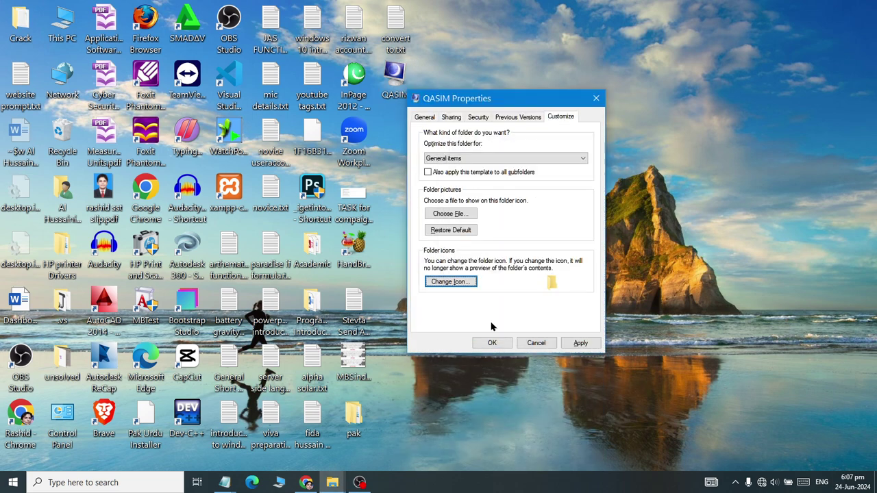
left_click(499, 344)
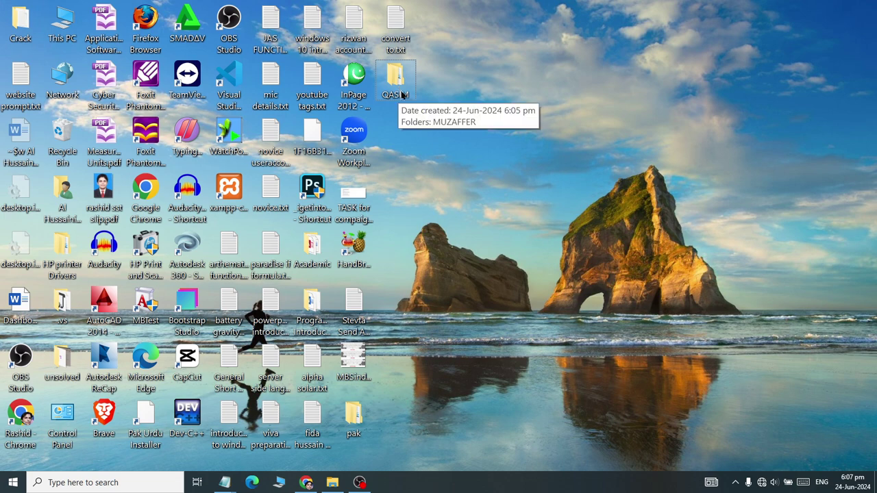
Open the PAKISTAN folder in Documents to check its contents, and close the window
left_click(13, 482)
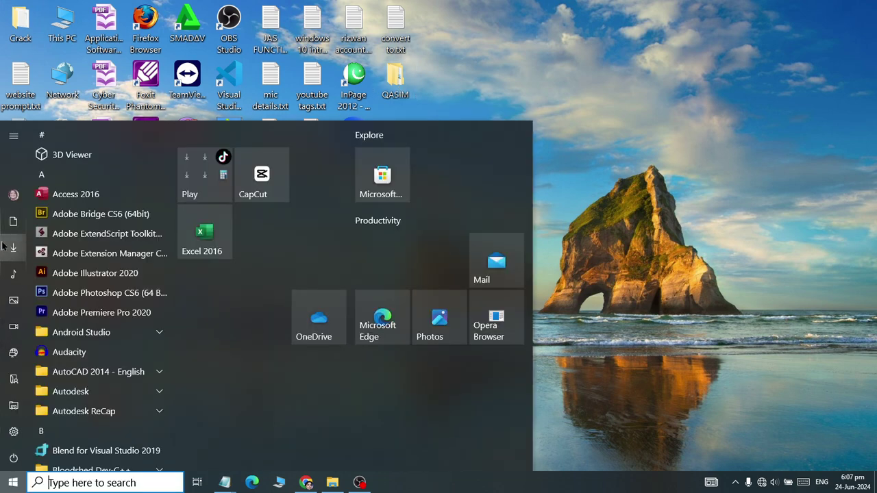
left_click(6, 233)
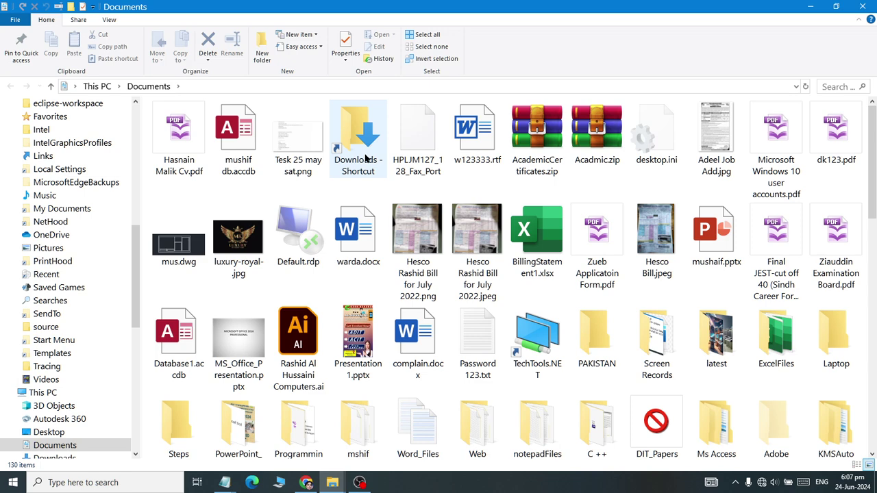
double_click(590, 342)
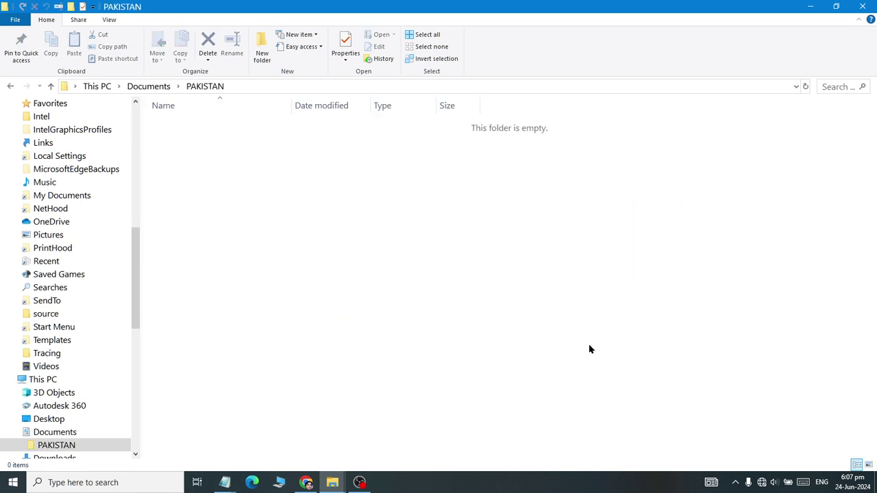
left_click(862, 7)
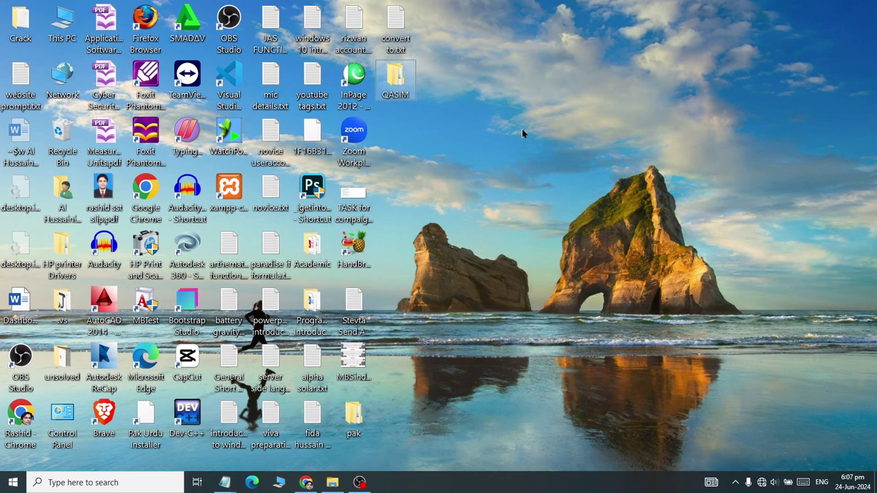
Move the new desktop folder into the PAKISTAN folder in Documents by cutting and pasting it, and return to the desktop
right_click(396, 87)
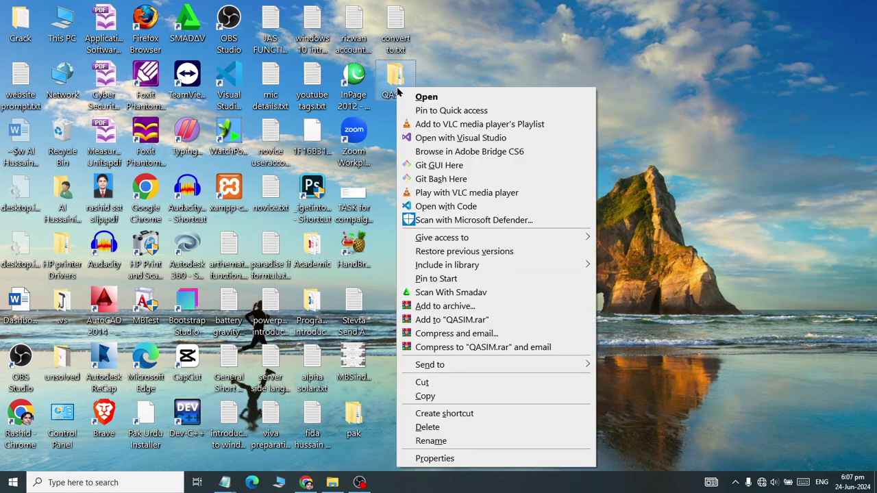
left_click(474, 387)
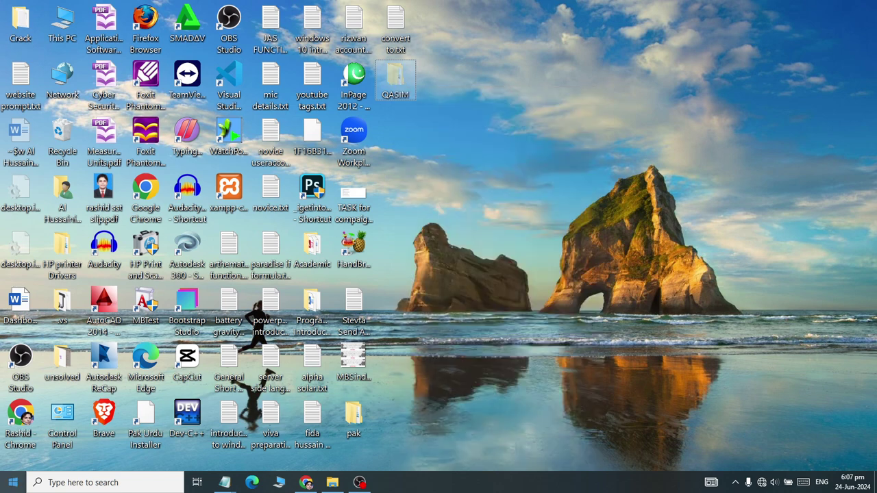
left_click(12, 482)
left_click(28, 220)
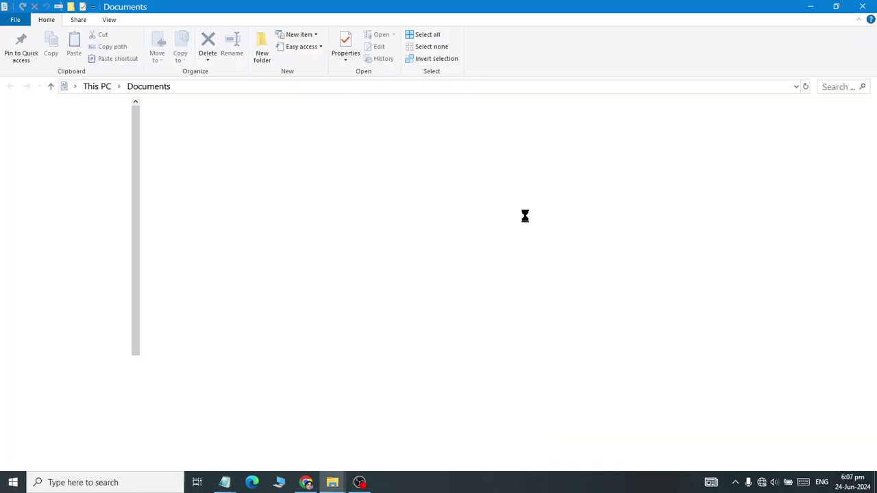
left_click(610, 349)
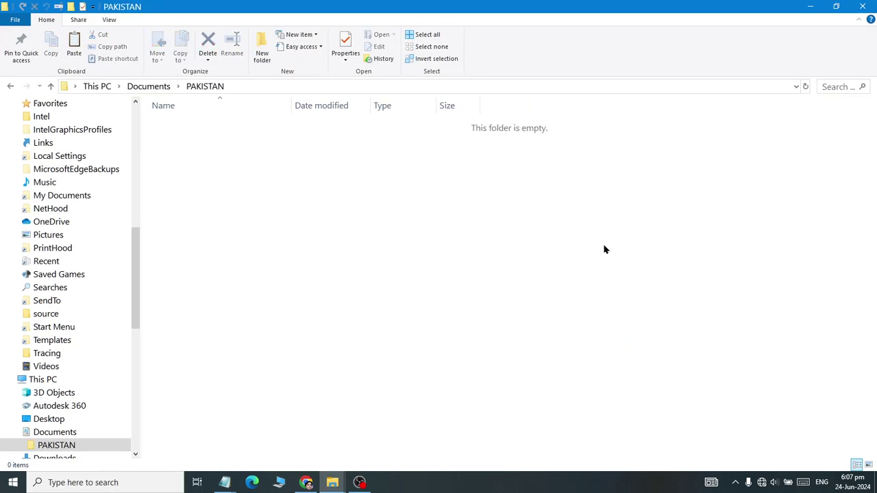
right_click(605, 248)
left_click(651, 102)
key("super+d")
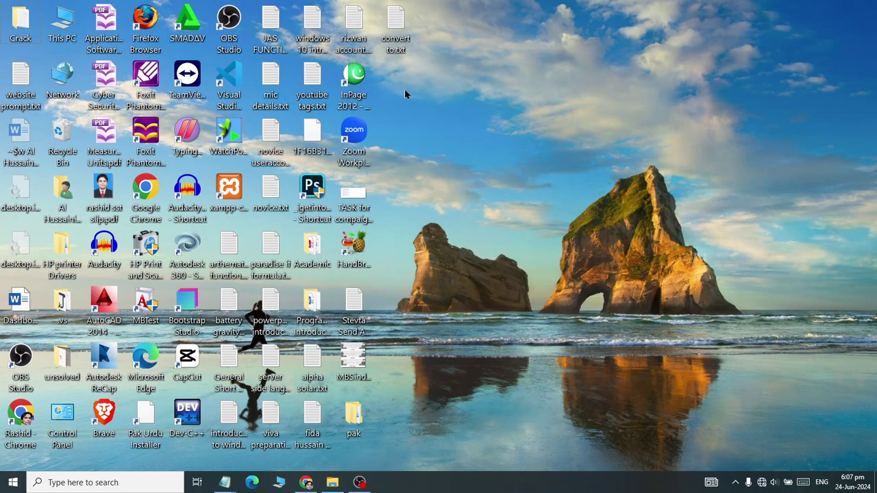
left_click(353, 81)
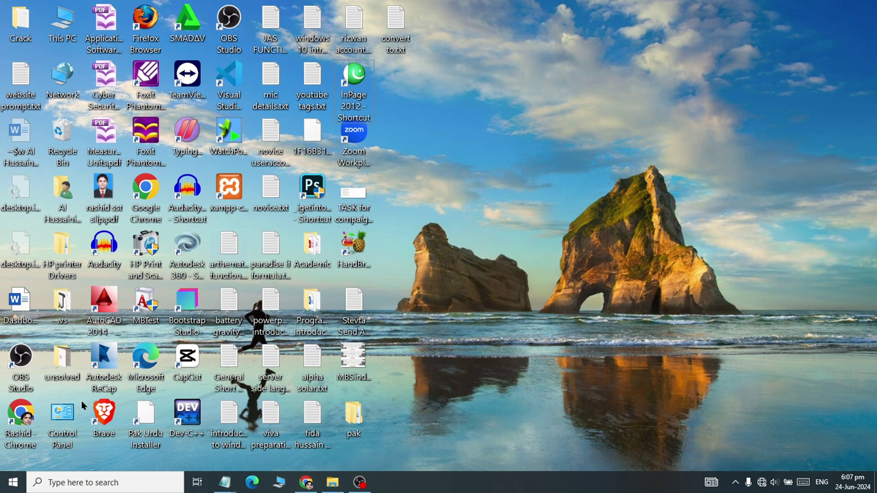
Move the folder inside the PAKISTAN folder in Documents back to the desktop by cutting and pasting it
left_click(12, 482)
left_click(19, 218)
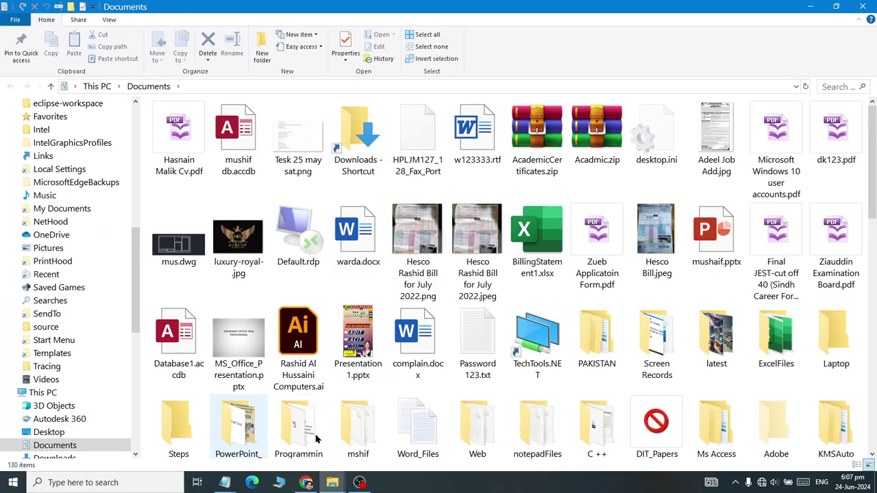
double_click(589, 339)
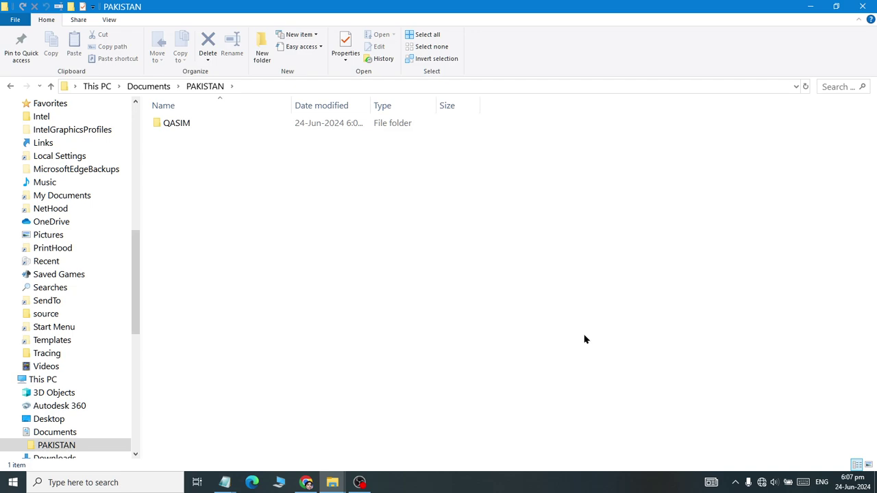
right_click(173, 122)
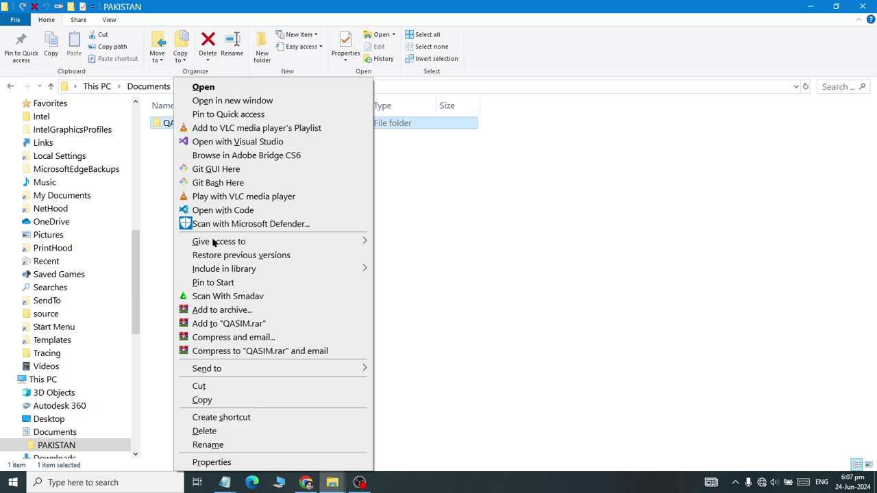
left_click(244, 394)
key("super+d")
right_click(746, 118)
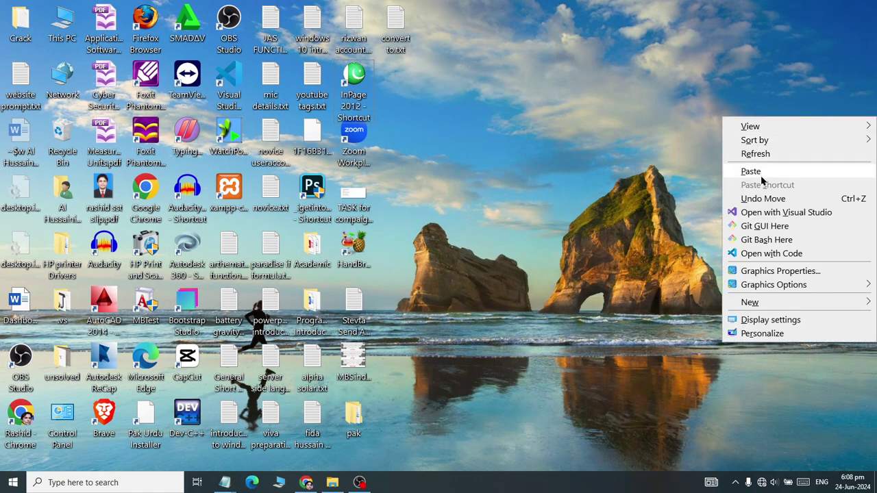
left_click(754, 172)
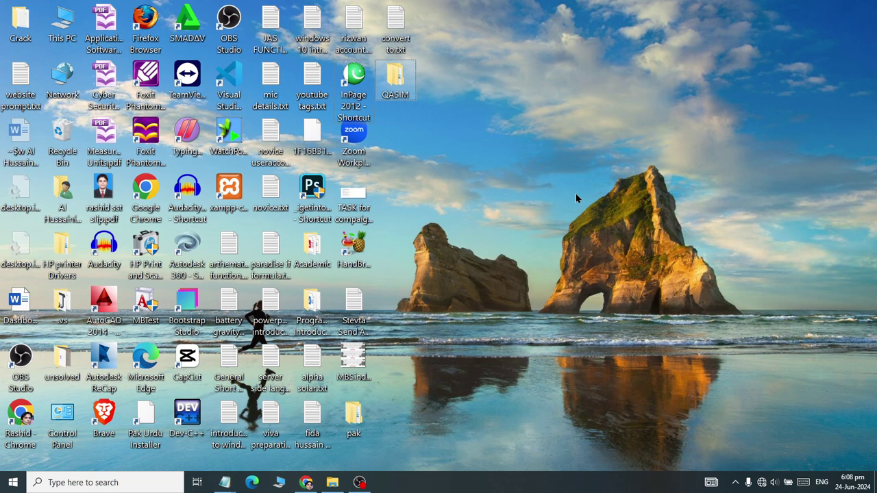
Copy the moved folder from the desktop and paste the copy into the PAKISTAN folder in Documents
right_click(392, 77)
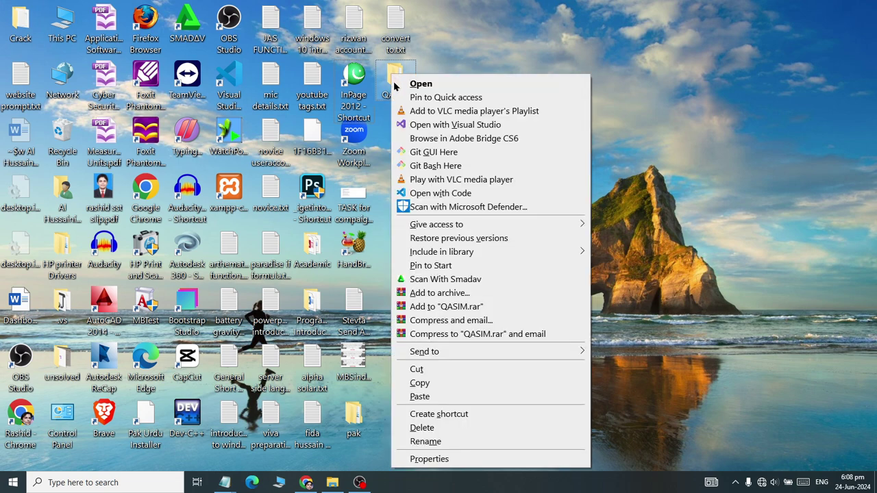
left_click(437, 385)
left_click(13, 483)
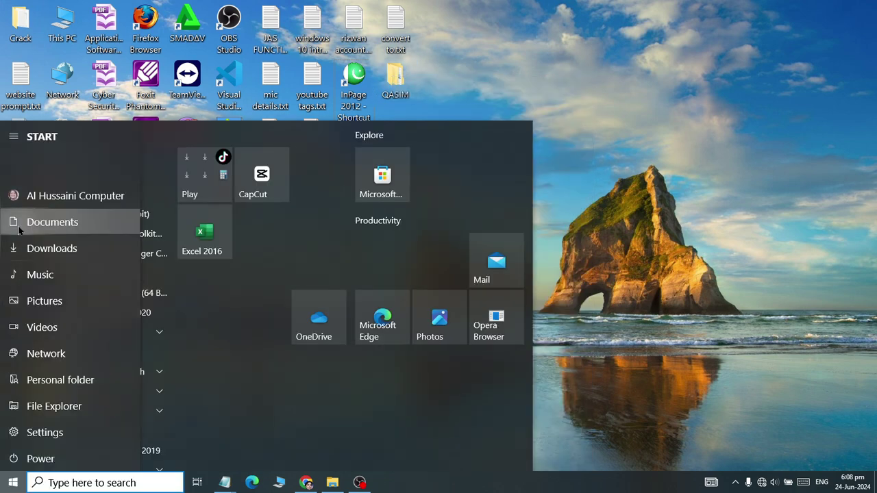
left_click(41, 223)
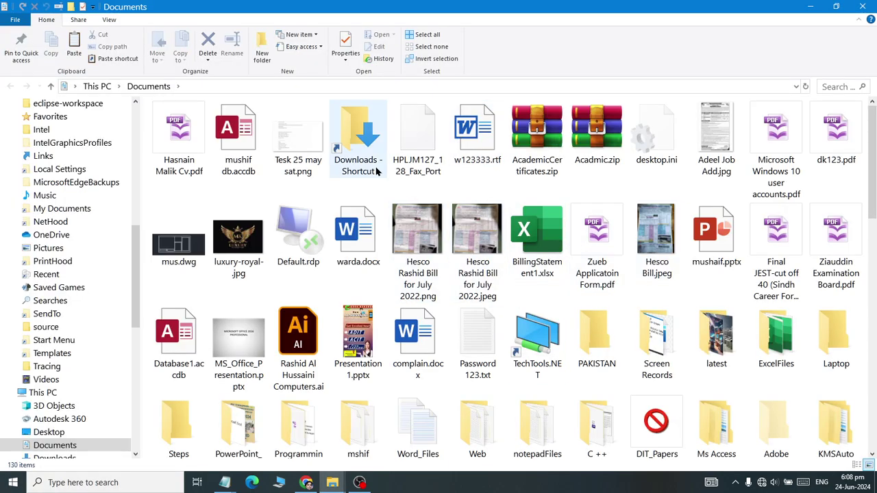
double_click(597, 340)
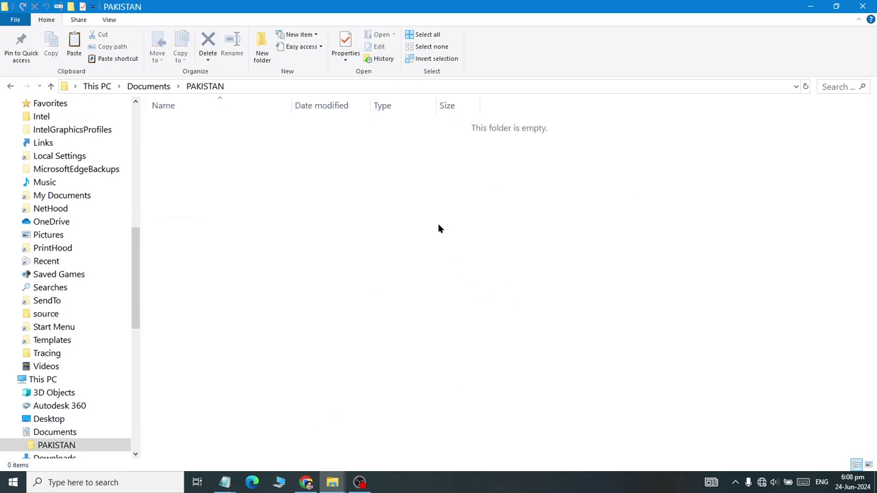
right_click(438, 228)
left_click(464, 315)
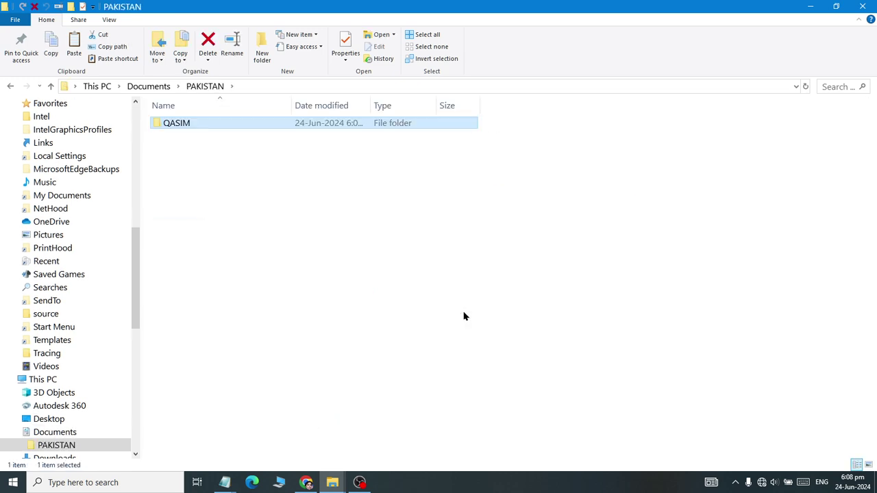
Shrink and reposition the PAKISTAN window to compare the pasted copy with the desktop original, and close the window
double_click(668, 4)
left_click_drag(602, 70, 392, 226)
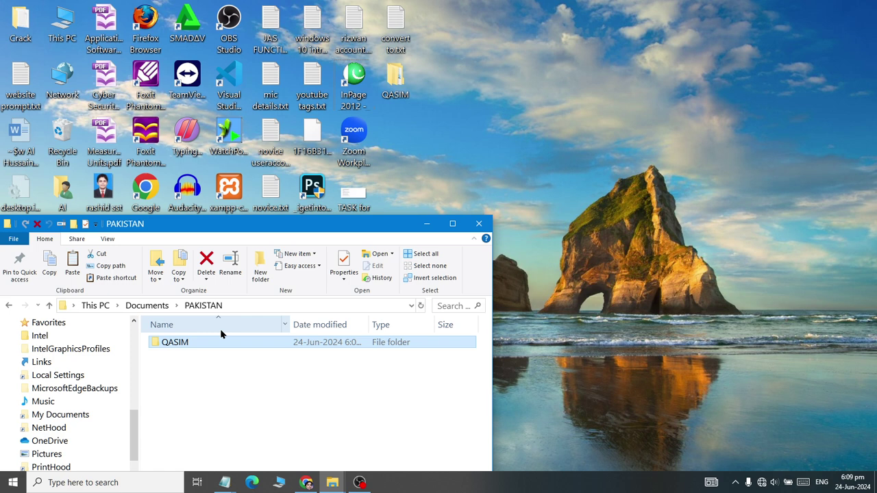
left_click(479, 224)
Rename the original folder on the desktop with a different person's first name
right_click(386, 78)
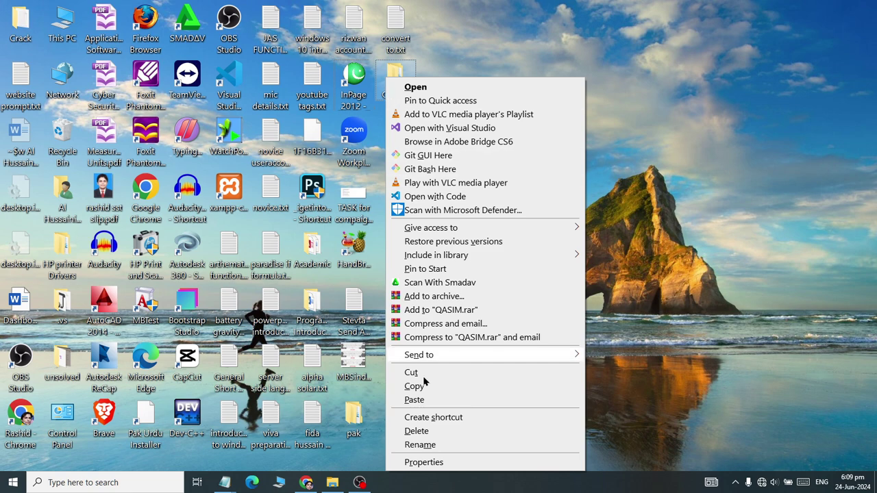
left_click(427, 444)
type("MUZ")
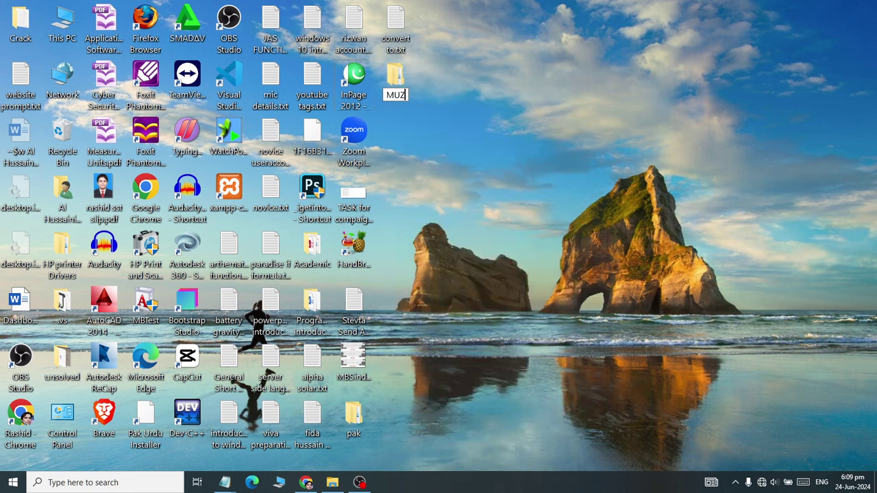
type("AMMIL")
key("Return")
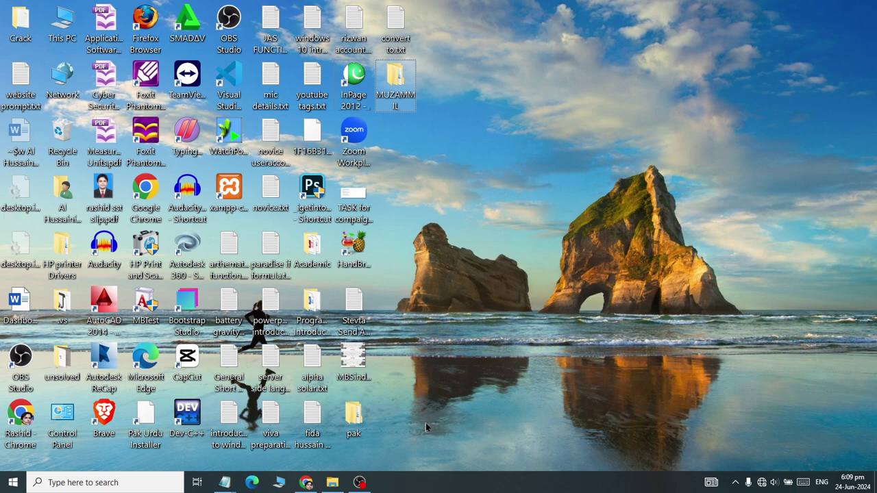
Rename the same desktop folder as QOS and deselect it
right_click(387, 89)
left_click(448, 442)
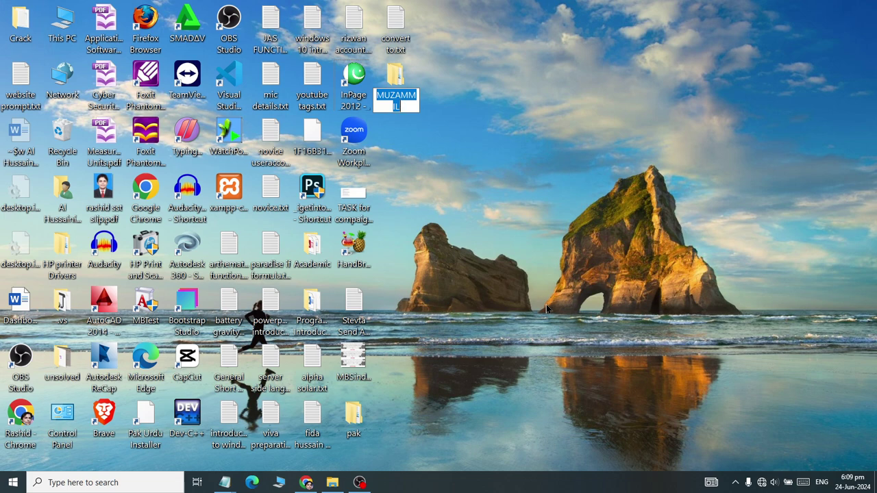
type("Q")
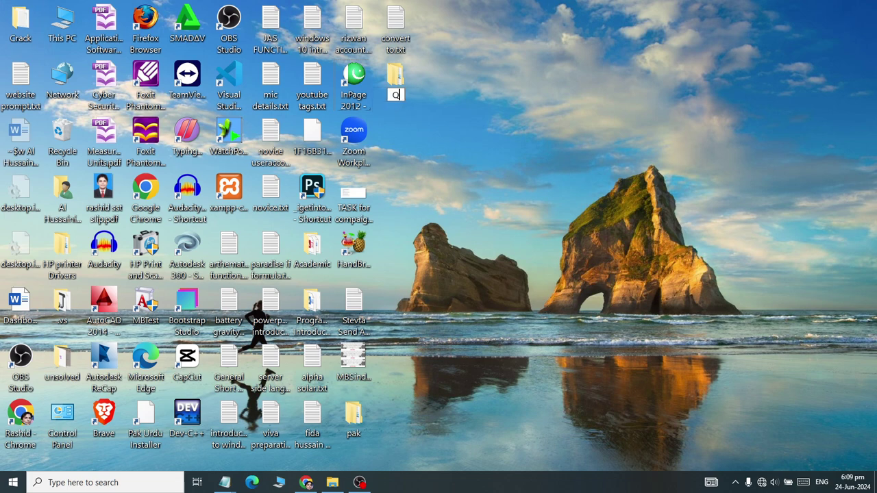
type("OS")
key("Return")
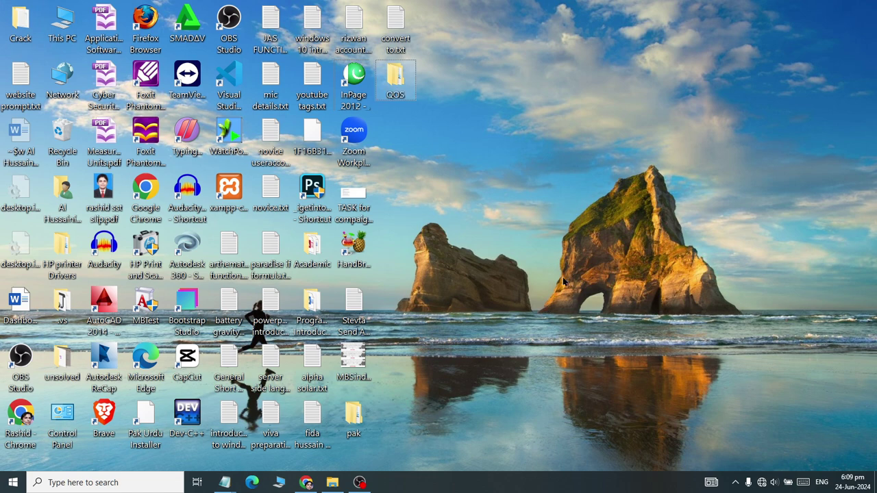
left_click(427, 162)
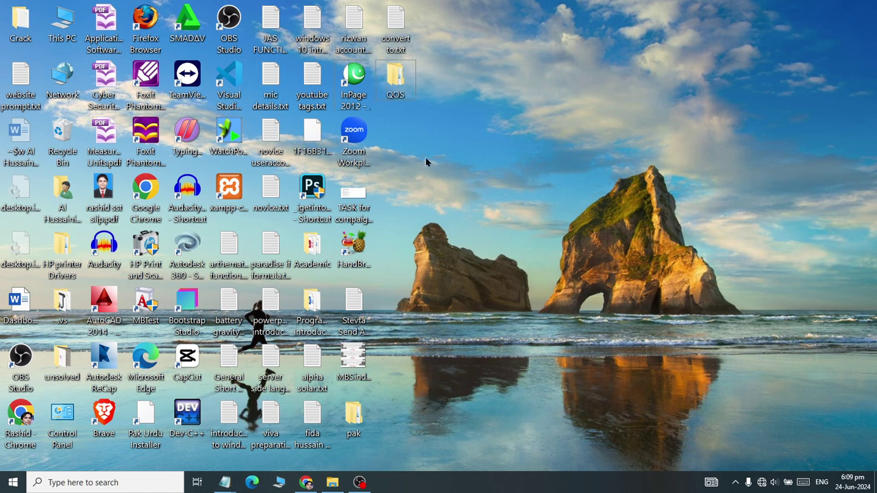
Delete the QOS folder from the desktop
left_click(397, 40)
left_click(278, 38)
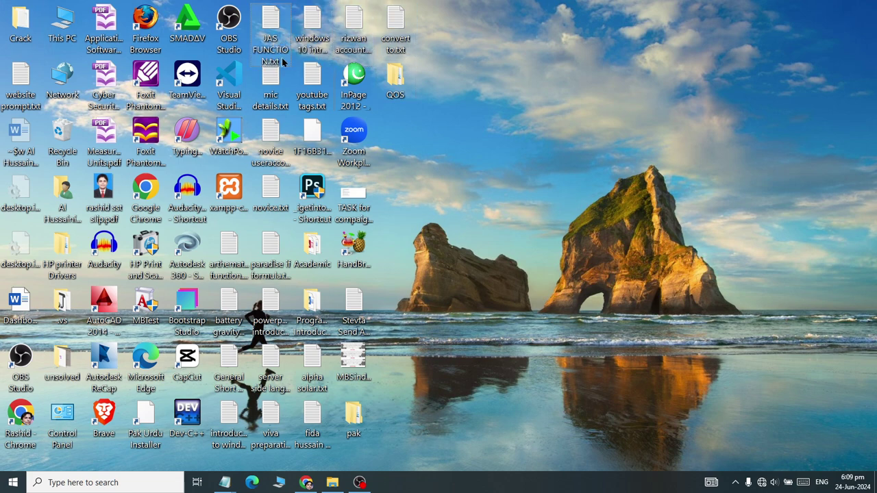
right_click(396, 77)
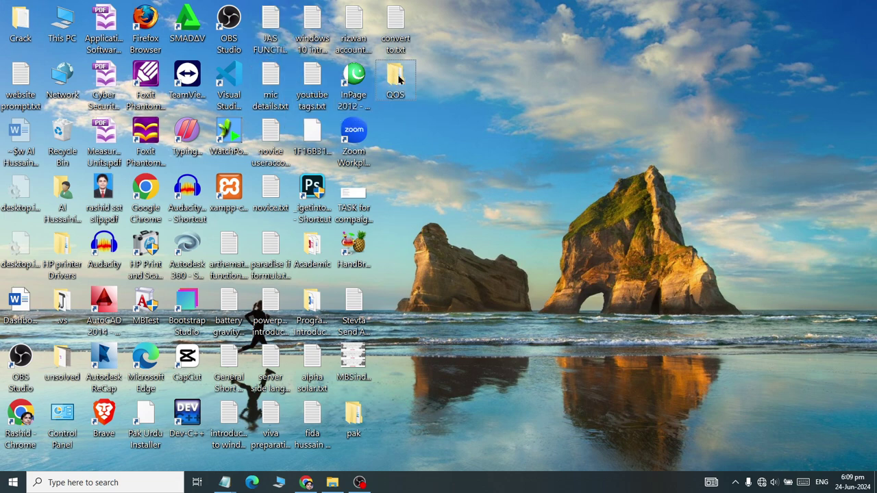
left_click(468, 429)
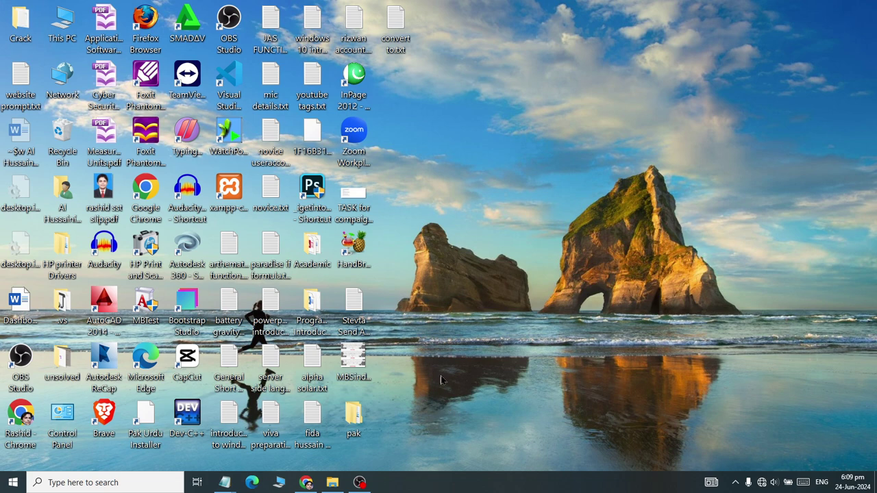
Restore the QOS folder from the Recycle Bin and close the Recycle Bin window
double_click(74, 158)
key("Down")
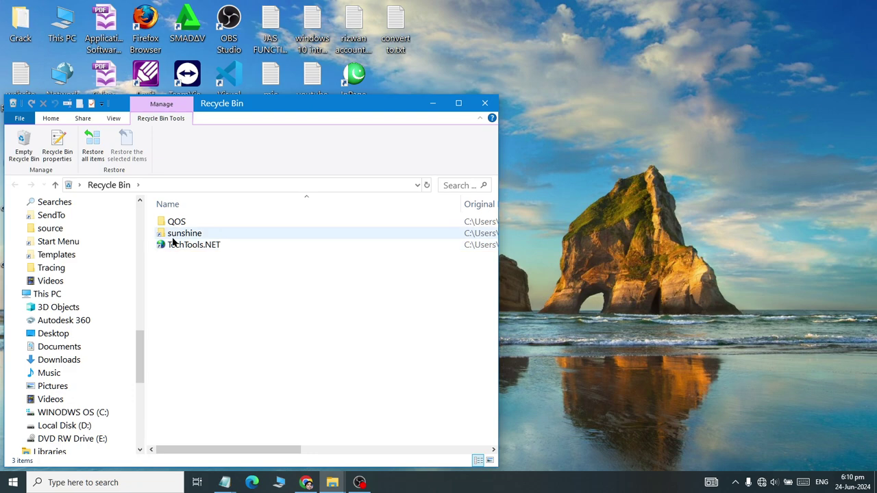
key("Up")
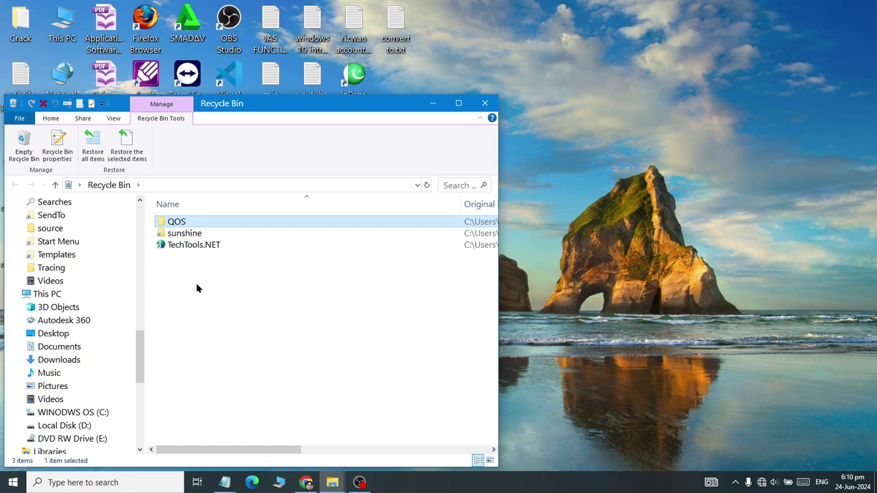
right_click(174, 223)
left_click(184, 231)
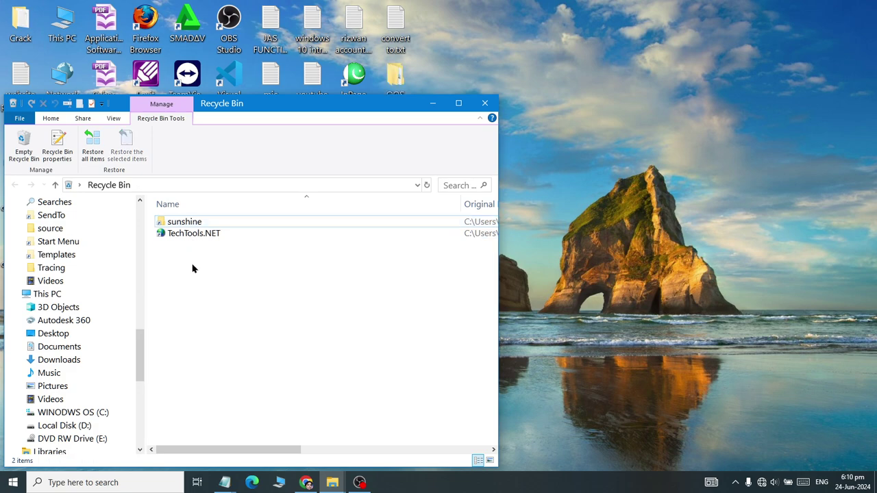
left_click(494, 107)
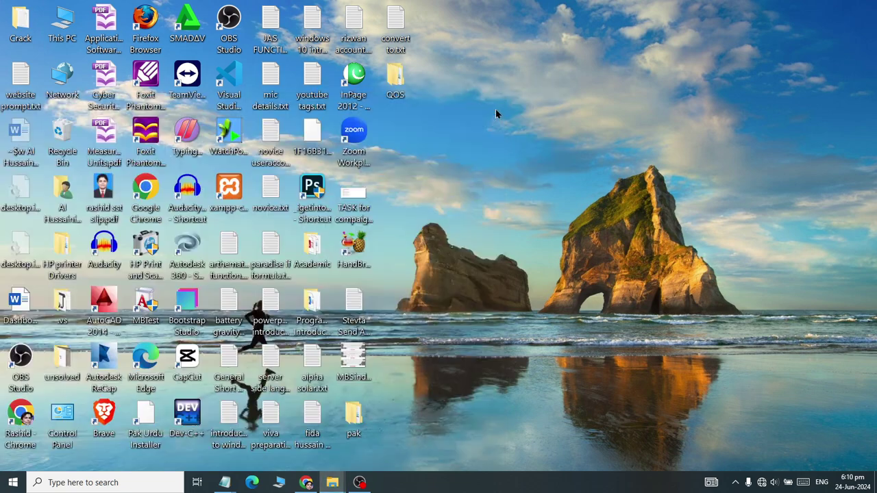
Delete the QOS folder from the desktop again, permanently remove it from the Recycle Bin and close the window
right_click(402, 80)
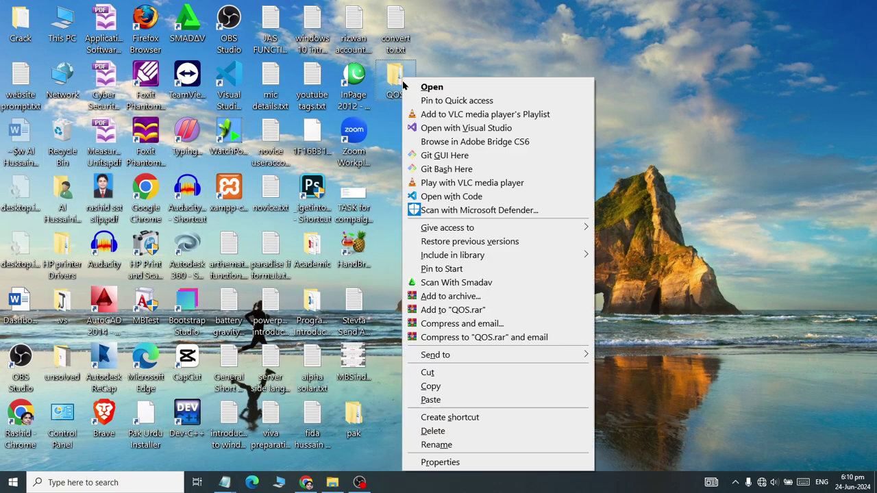
left_click(445, 431)
double_click(62, 137)
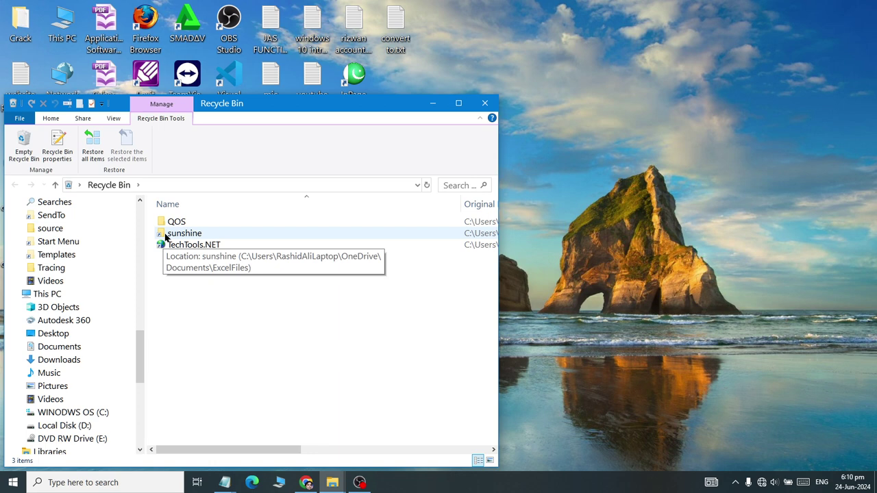
right_click(171, 221)
left_click(179, 267)
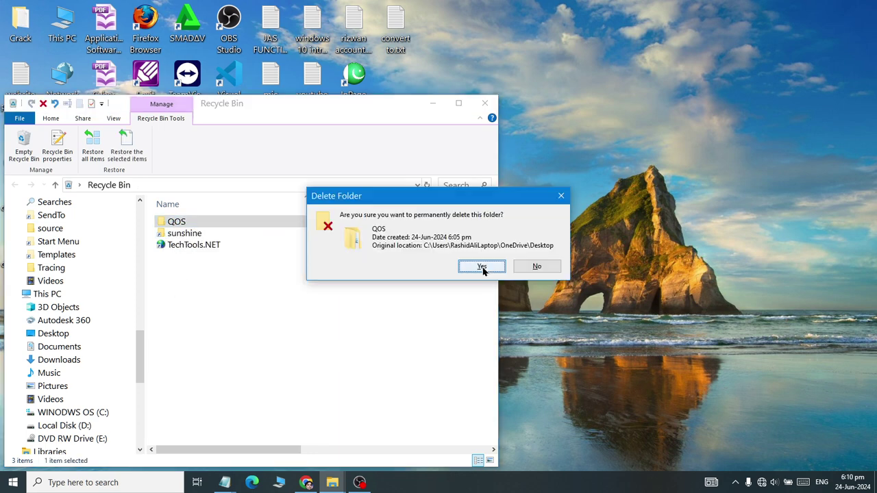
left_click(482, 266)
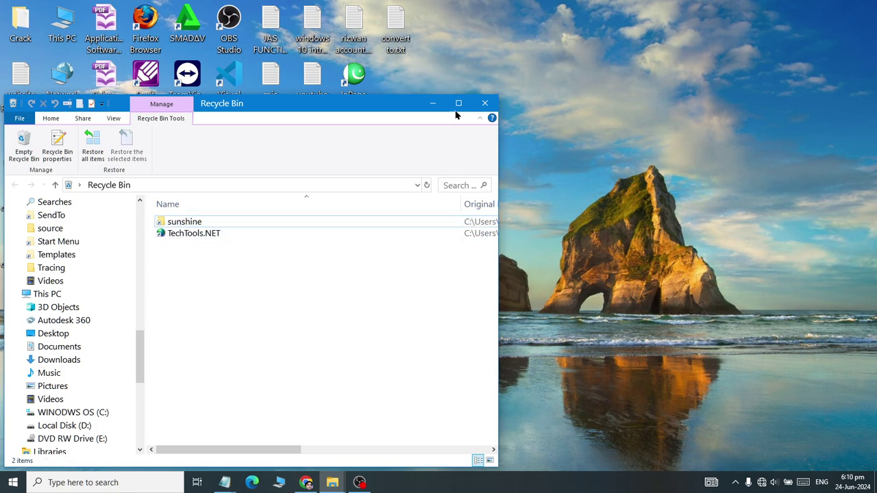
left_click(484, 103)
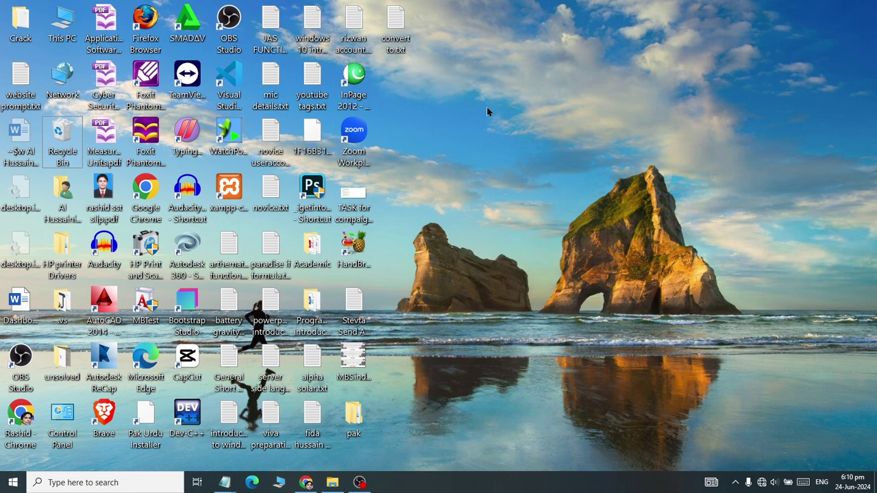
Permanently delete the PAKISTAN folder from Documents, bypassing the Recycle Bin, and close the Documents window
left_click(13, 482)
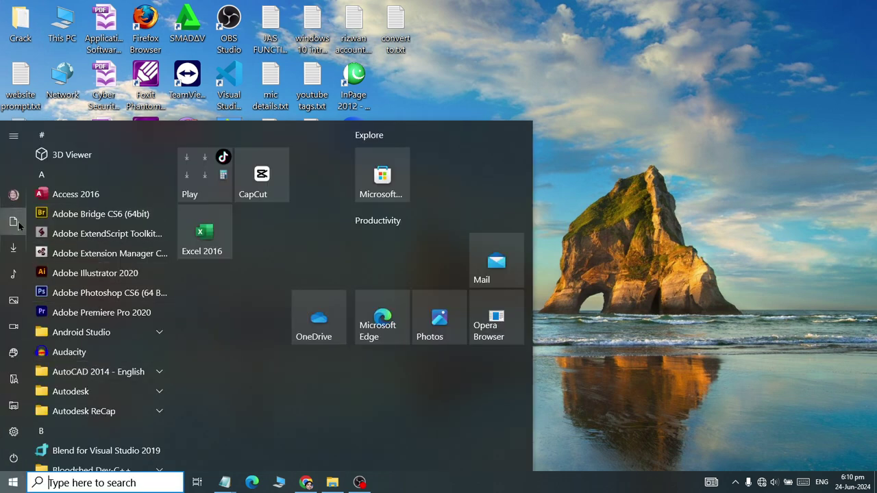
left_click(13, 221)
left_click(457, 98)
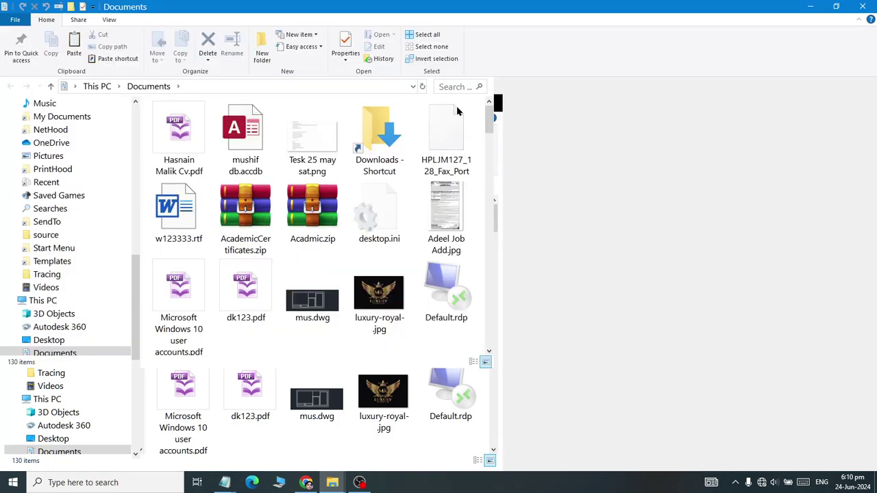
scroll(767, 192, "down", 2)
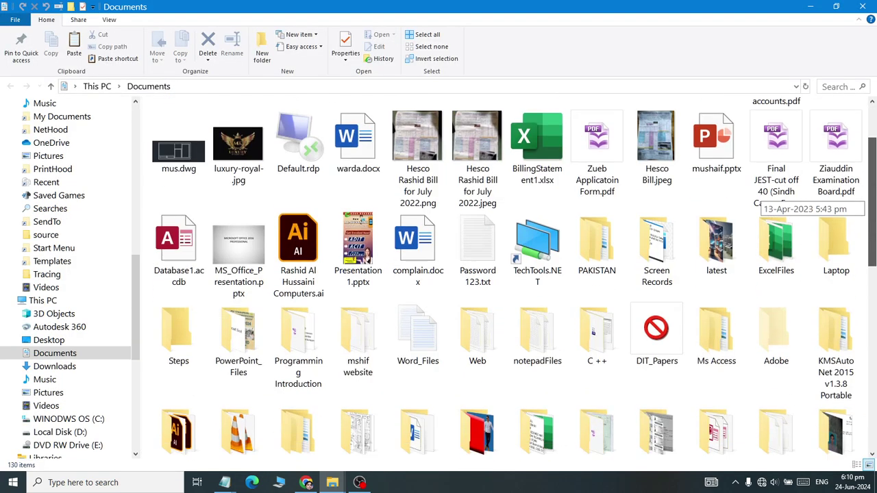
left_click(612, 241)
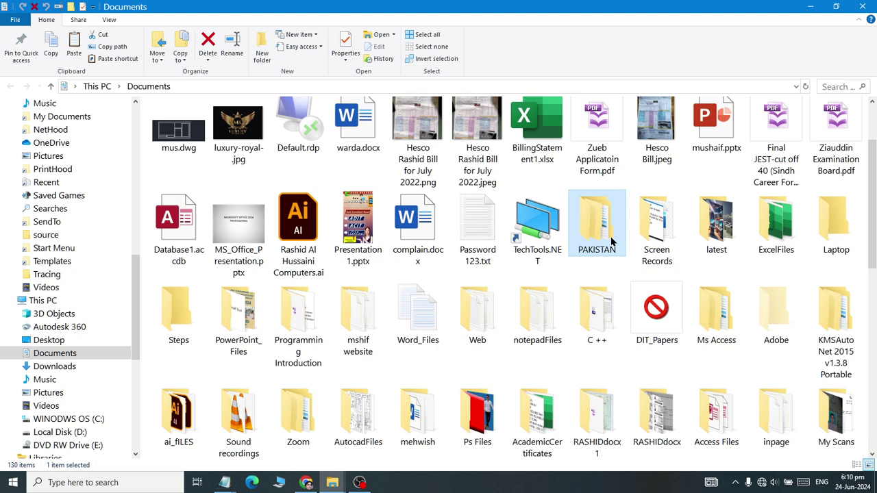
key("shift+Delete")
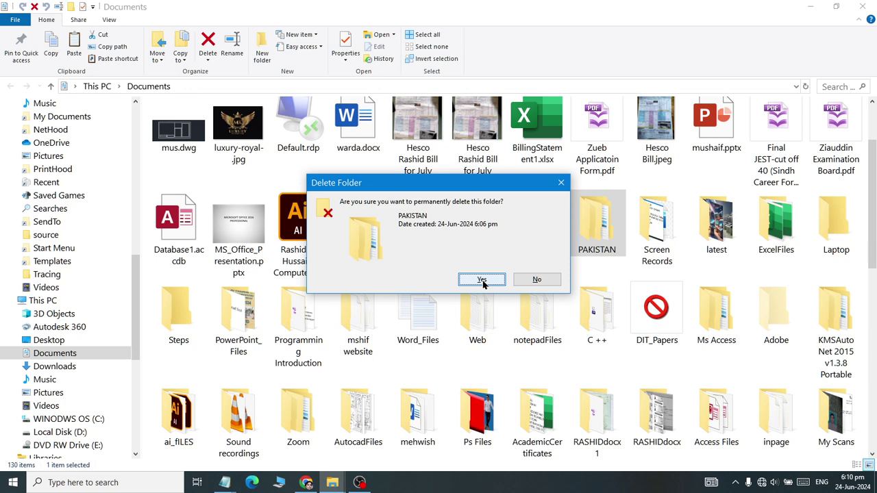
left_click(483, 280)
left_click(384, 193)
left_click(407, 157)
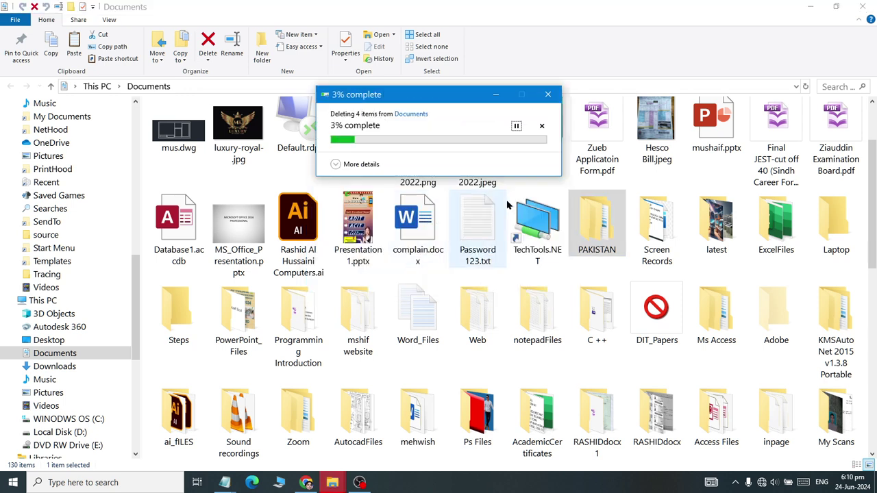
left_click(861, 6)
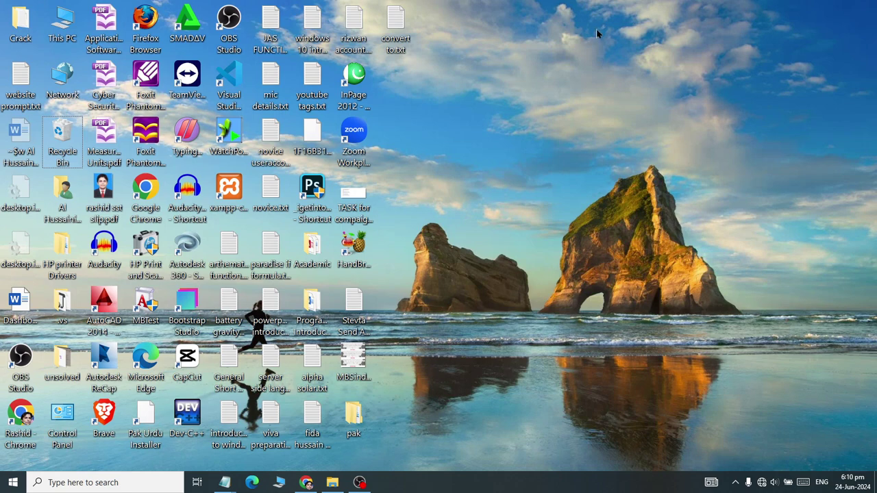
Check the Recycle Bin for the PAKISTAN folder and close the window
double_click(63, 137)
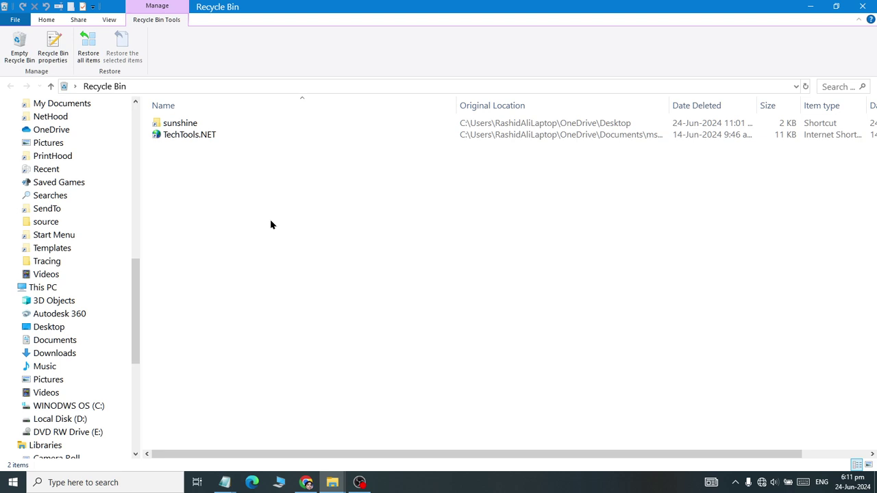
left_click(862, 6)
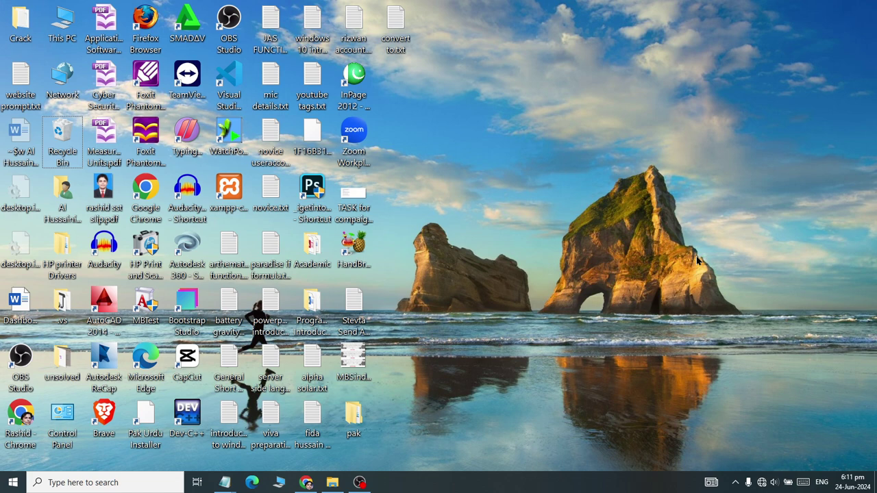
Open the sunshine folder inside ExcelFiles in Documents, and return to the desktop
left_click(13, 482)
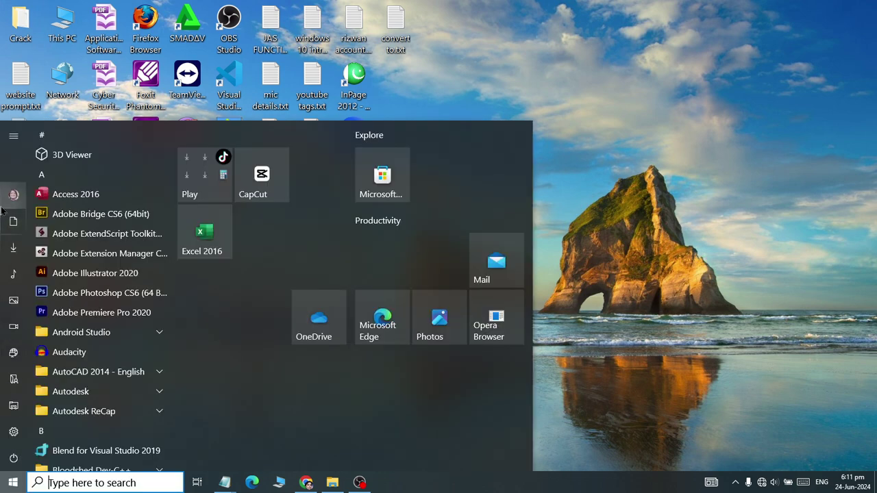
left_click(14, 222)
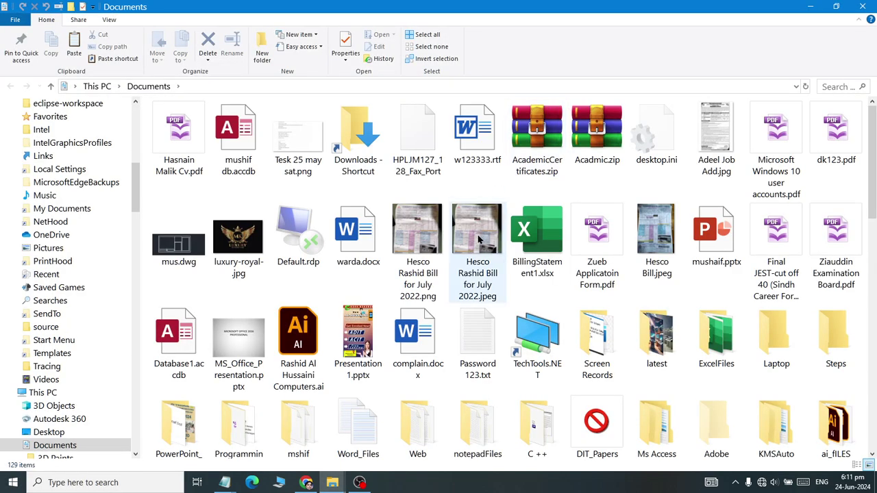
scroll(596, 261, "down", 1)
left_click(718, 281)
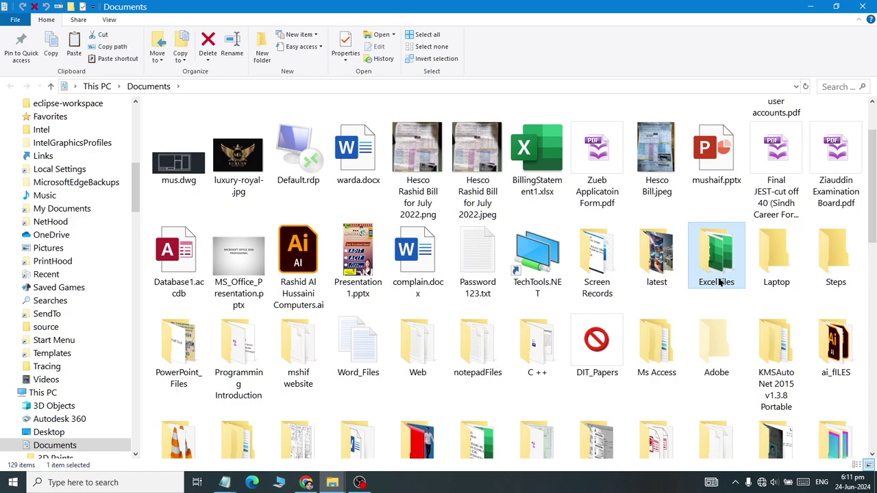
double_click(718, 281)
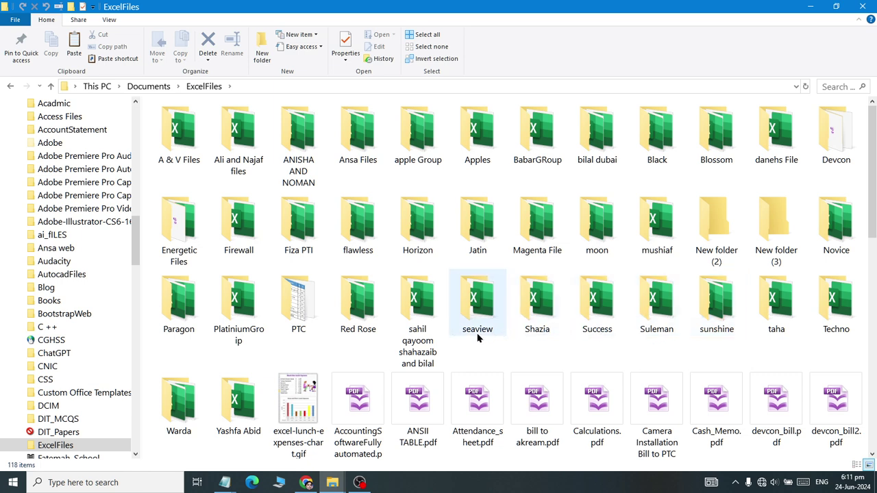
double_click(716, 304)
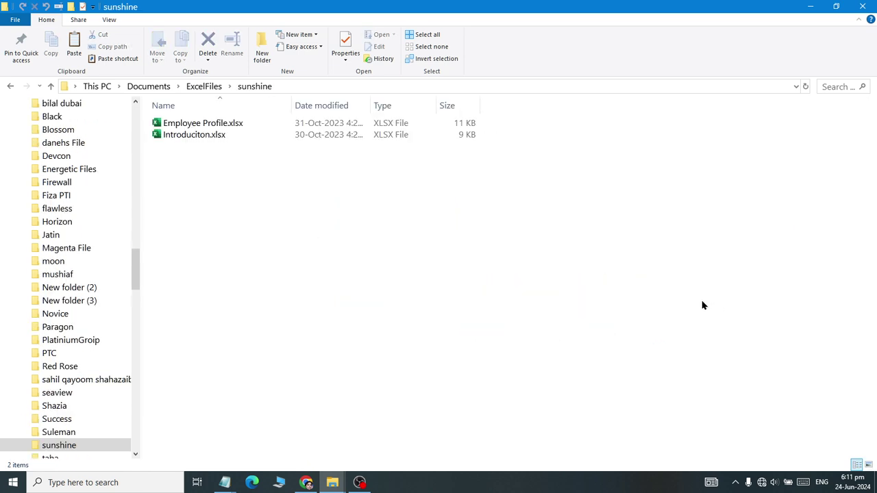
key("super+d")
Navigate from the desktop through Documents and ExcelFiles to sunshine again, and go back to the ExcelFiles folder
left_click(12, 483)
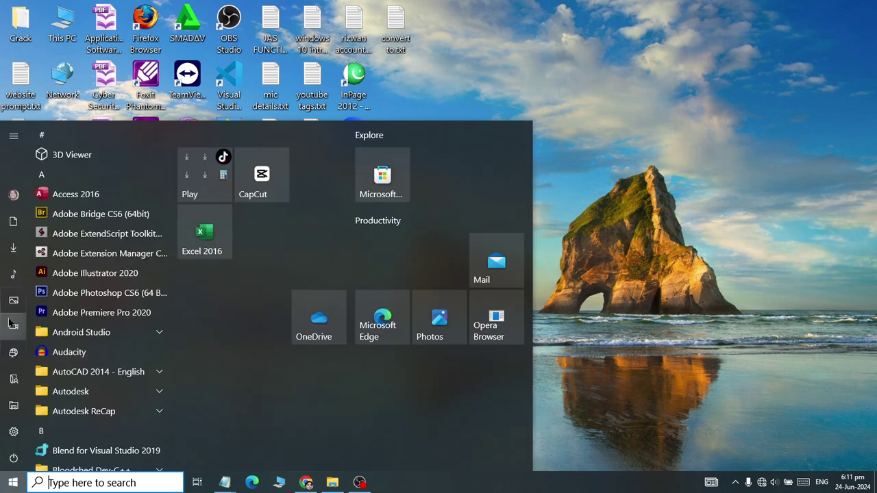
left_click(13, 221)
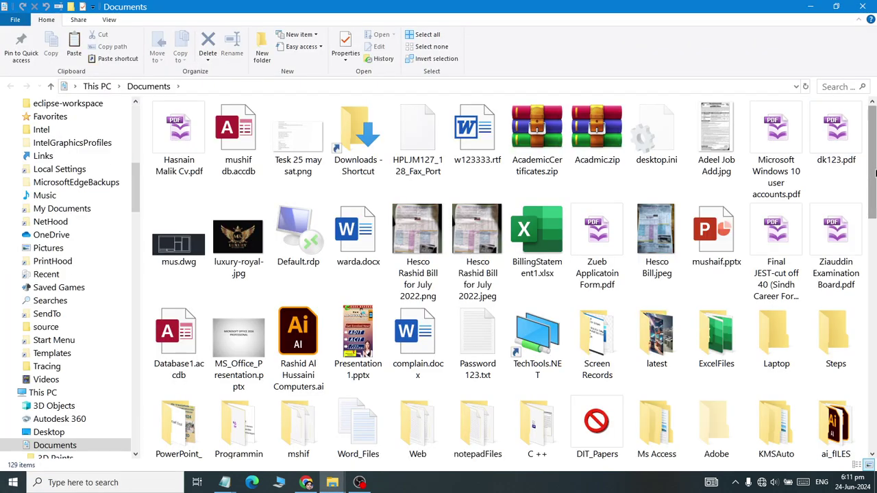
scroll(875, 173, "down", 3)
double_click(716, 210)
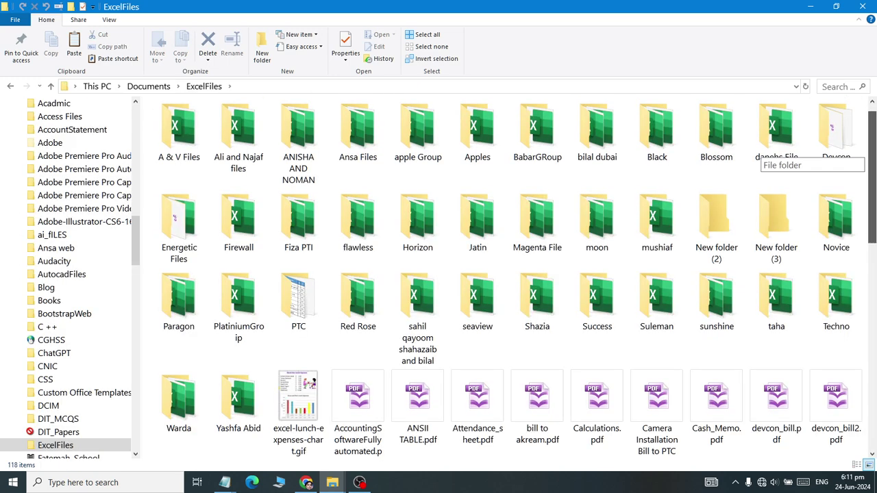
scroll(776, 219, "down", 1)
double_click(716, 219)
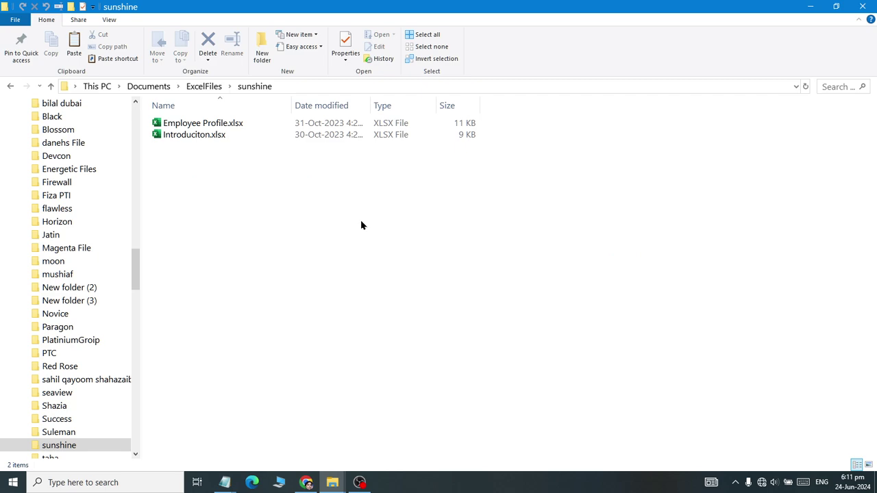
key("alt+Left")
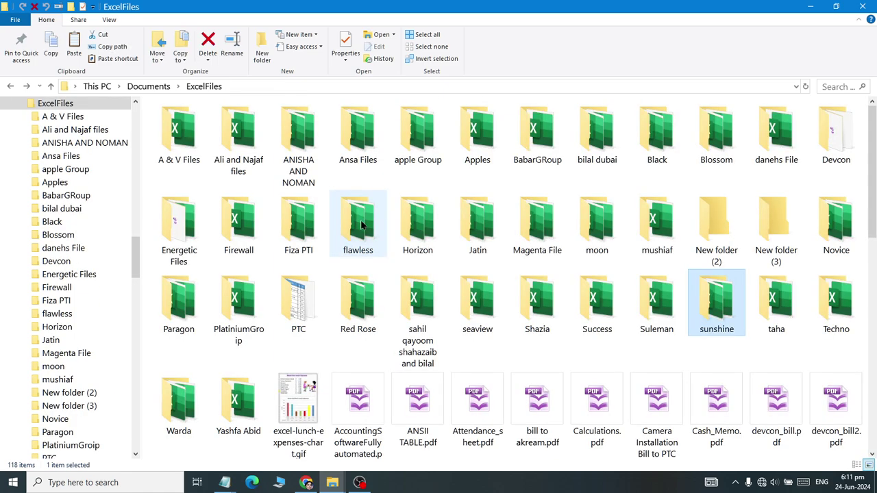
left_click(11, 87)
left_click(27, 87)
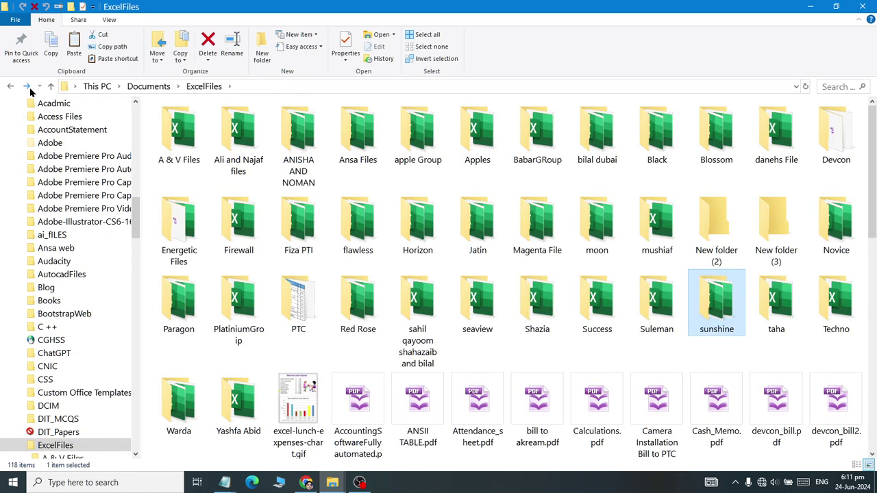
Create a desktop shortcut to the sunshine folder and show the desktop
right_click(719, 316)
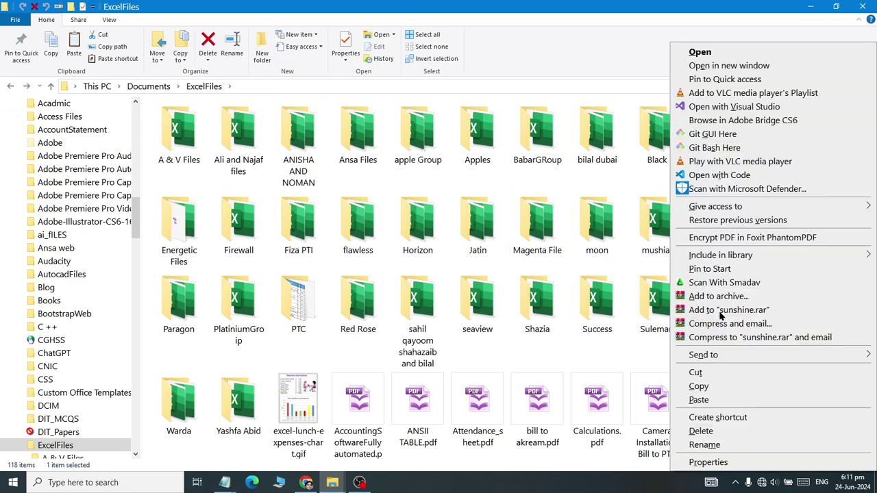
mouse_move(713, 358)
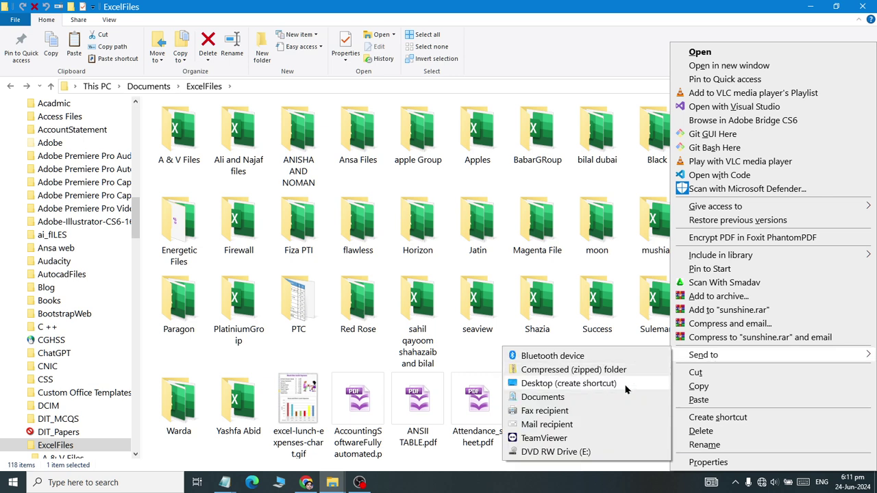
left_click(600, 383)
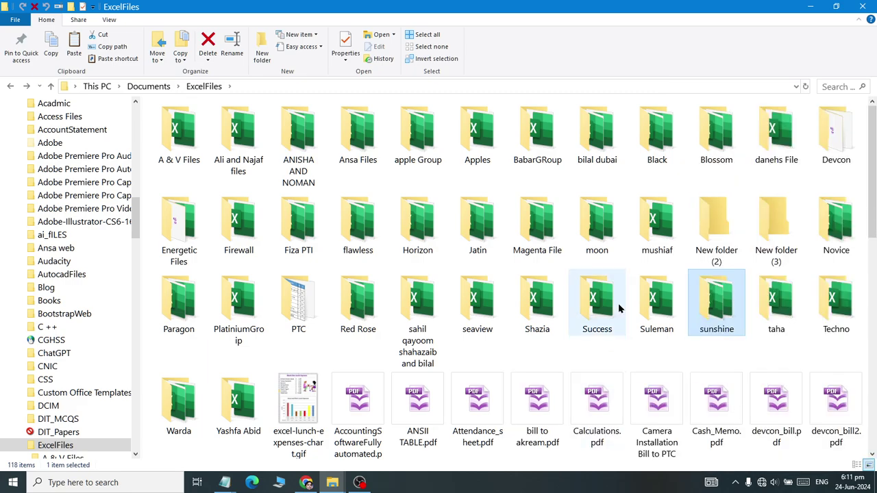
key("super+d")
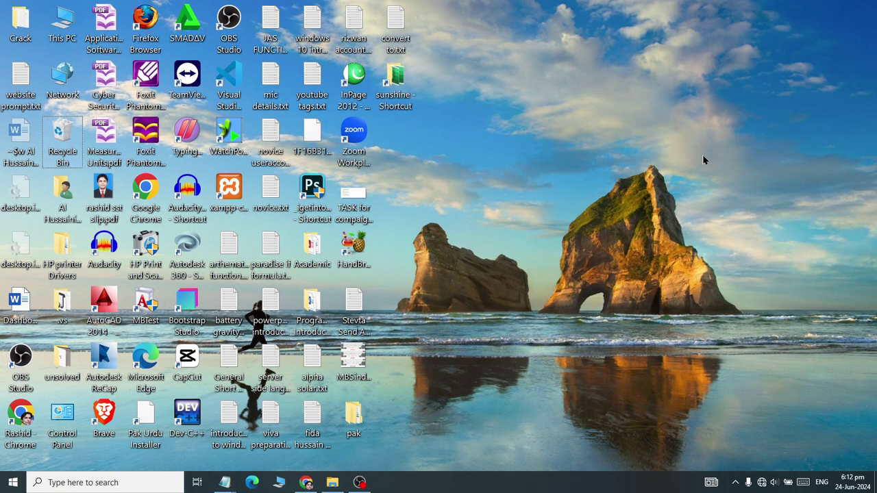
Open the sunshine folder twice through its desktop shortcut, closing the window each time
left_click(394, 86)
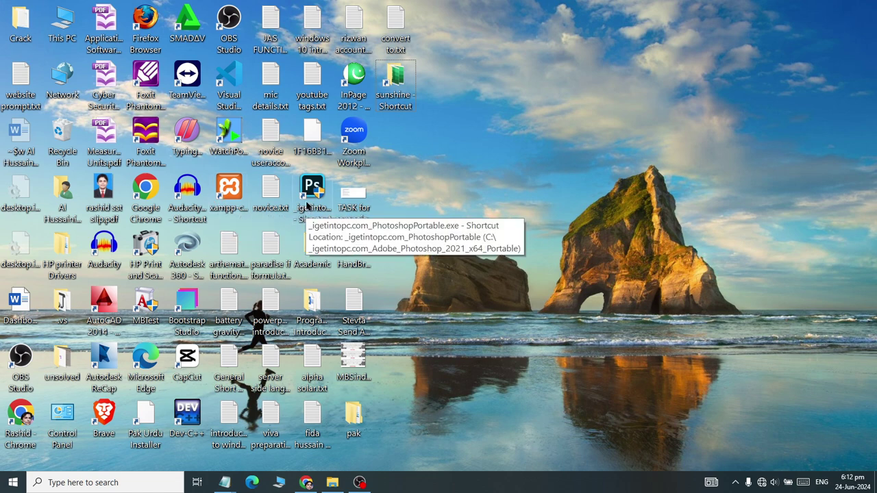
right_click(391, 81)
key("Escape")
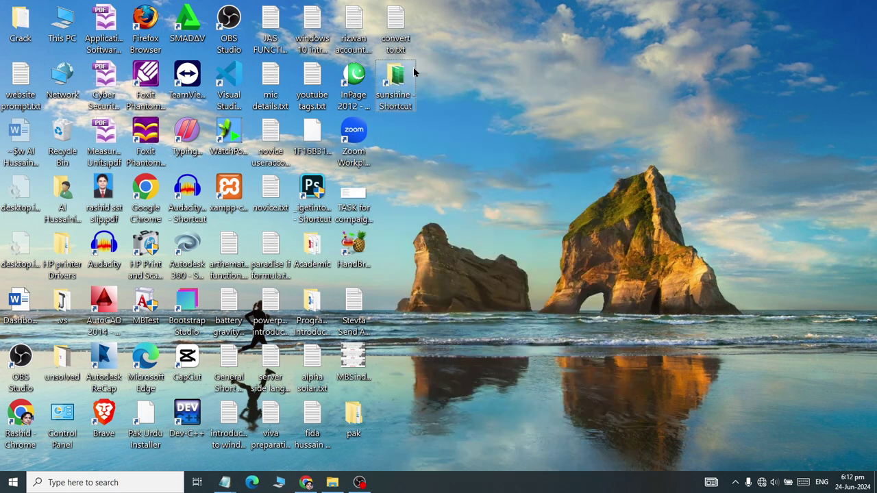
double_click(410, 104)
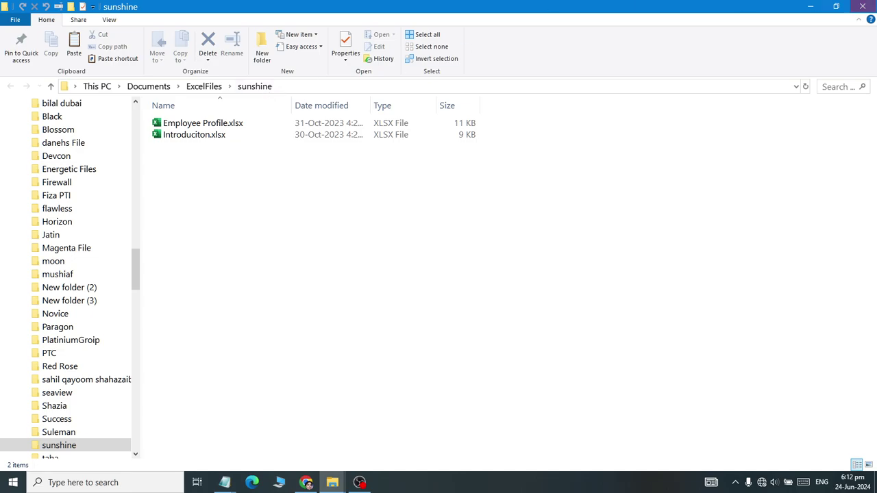
left_click(862, 6)
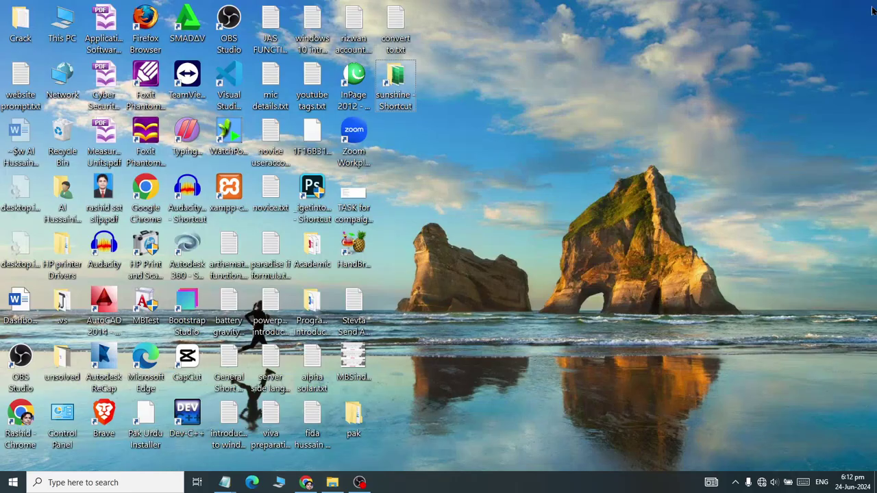
double_click(403, 103)
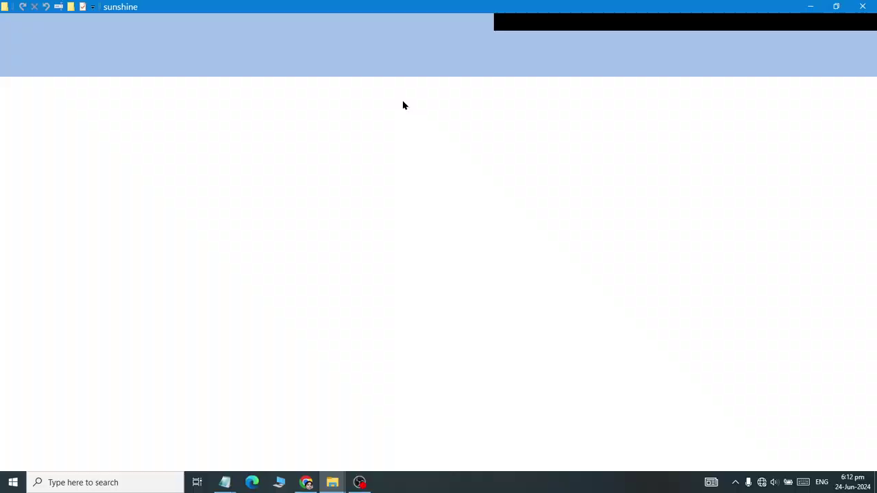
left_click(862, 6)
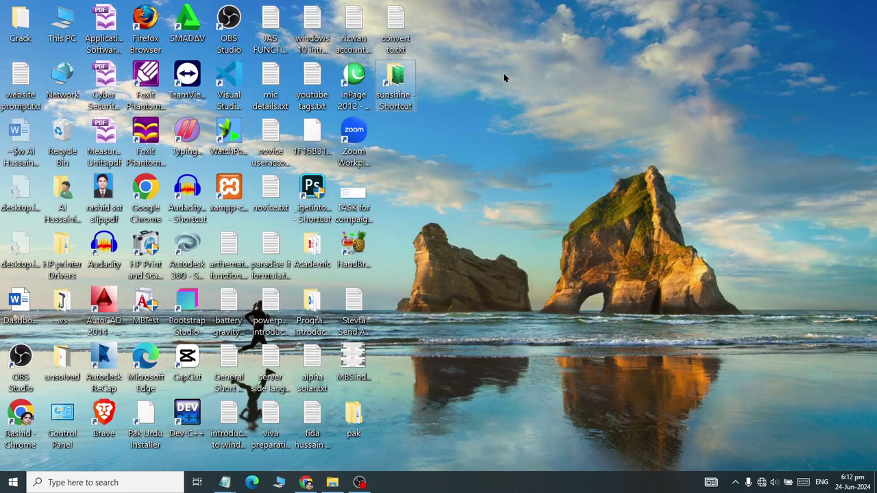
Delete the sunshine shortcut from the desktop
right_click(398, 96)
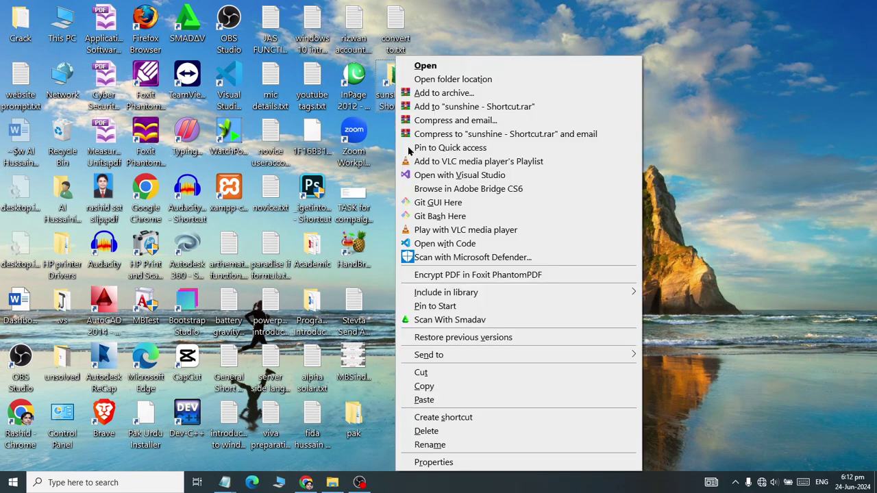
left_click(454, 432)
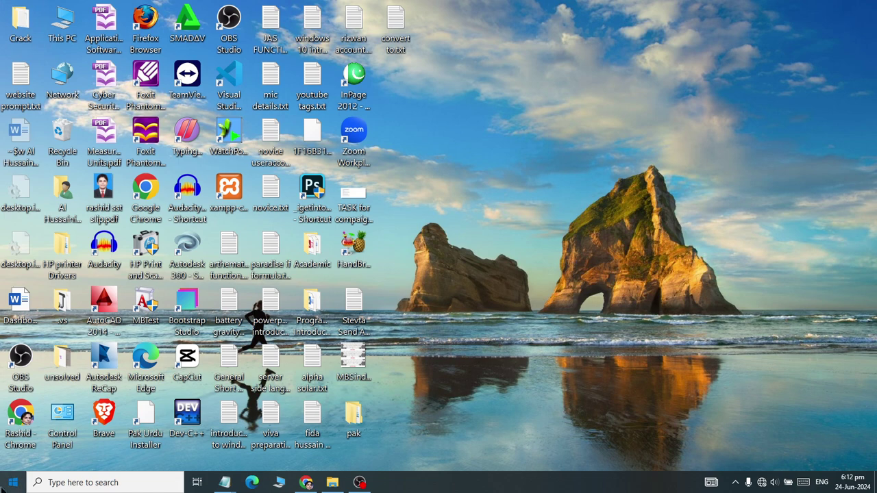
Open the ExcelFiles folder in Documents and look for the original sunshine folder
left_click(13, 482)
left_click(35, 222)
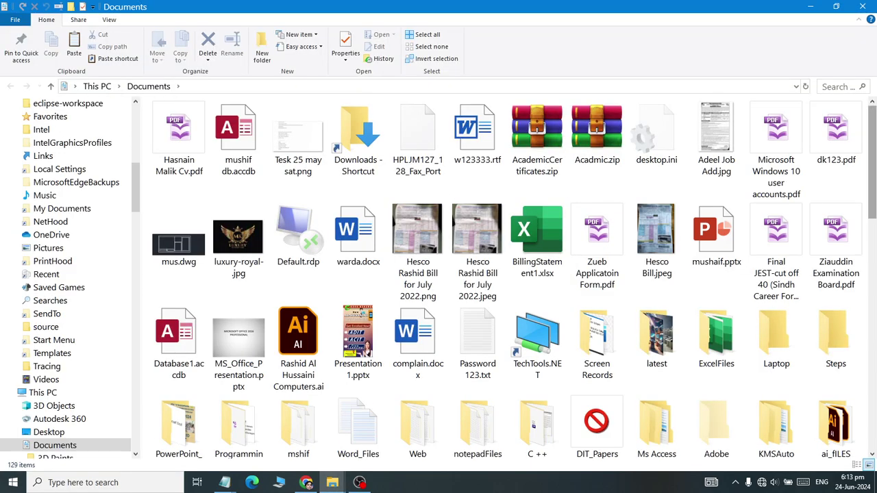
left_click_drag(872, 200, 871, 273)
scroll(871, 273, "up", 1)
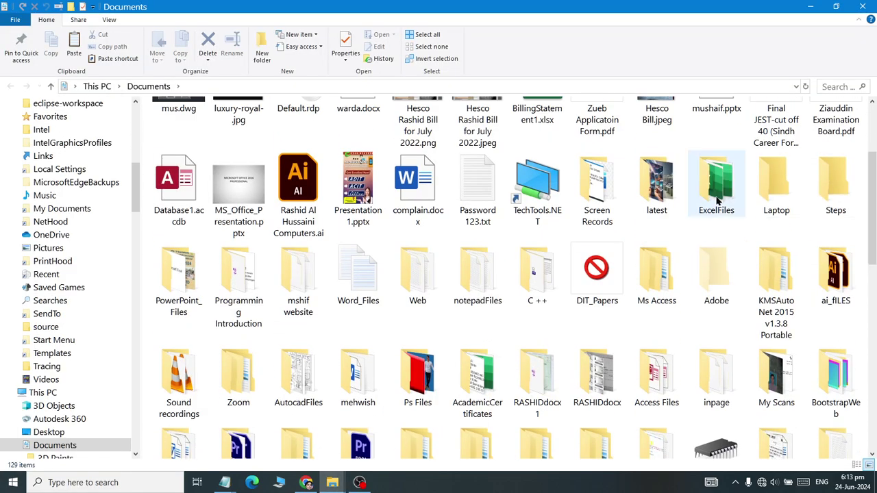
double_click(716, 164)
scroll(767, 185, "down", 1)
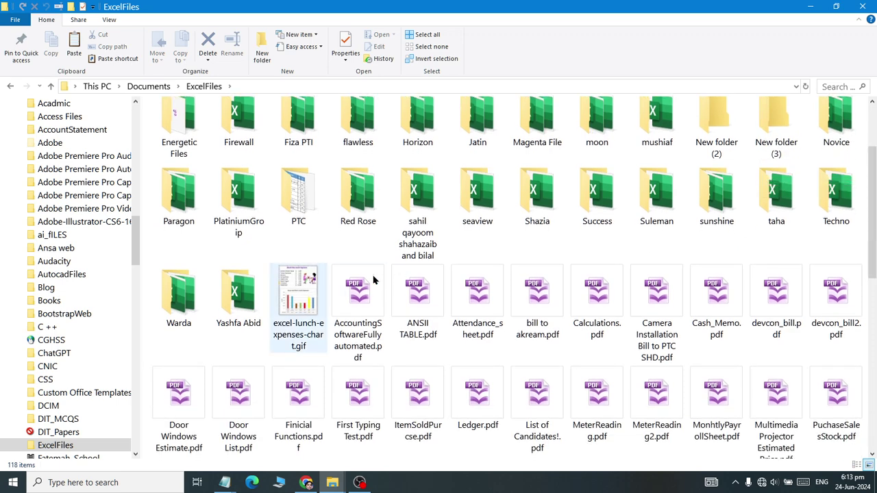
Open the original sunshine folder in ExcelFiles to check its contents, and return to ExcelFiles
left_click(720, 222)
double_click(719, 224)
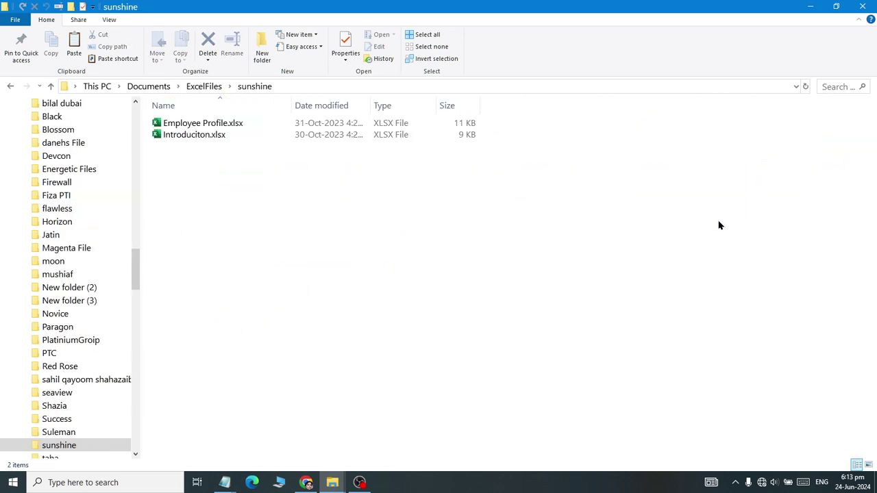
left_click(9, 86)
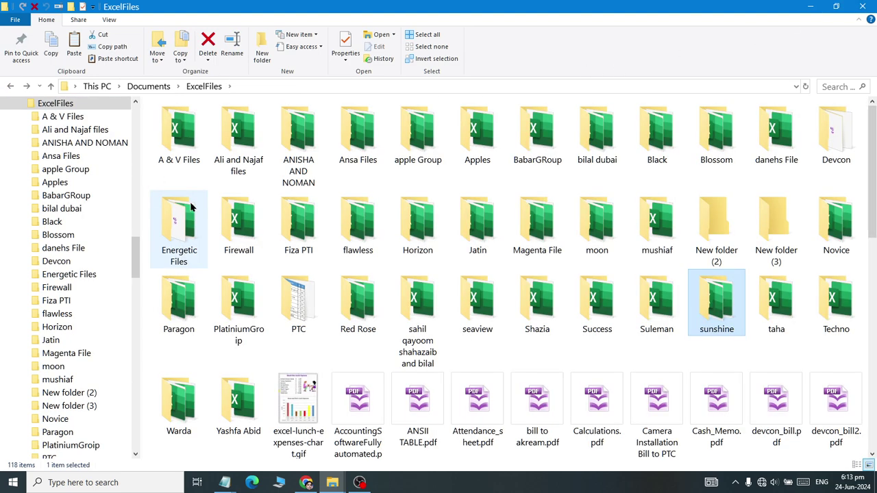
mouse_move(191, 207)
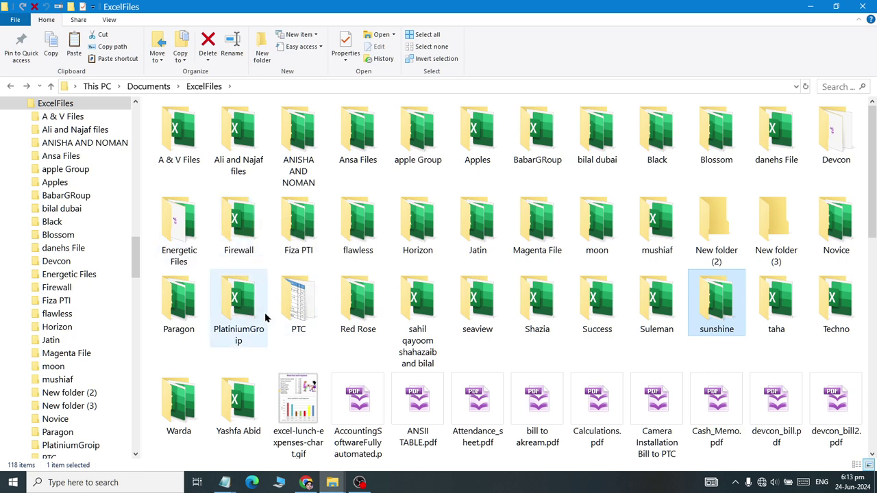
Review the Send to destinations, including the desktop shortcut option, for the excel-lunch-expenses-chart.gif file and for a folder in ExcelFiles
right_click(308, 411)
mouse_move(350, 368)
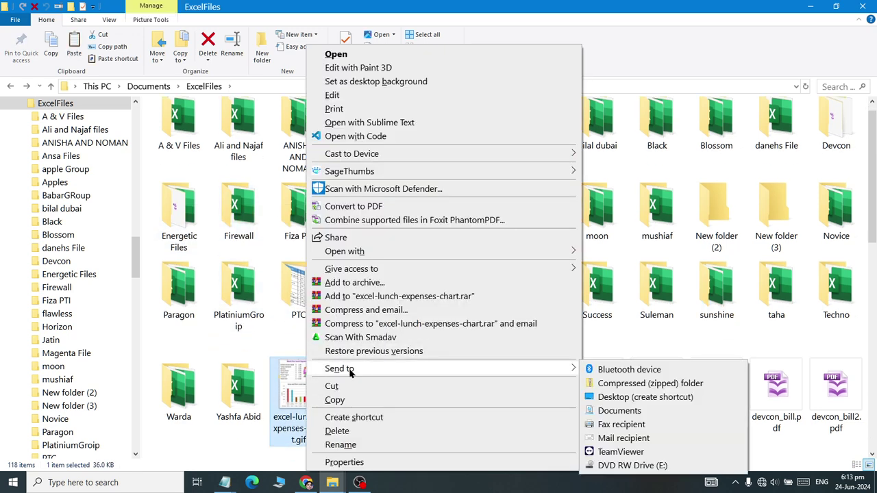
left_click(240, 147)
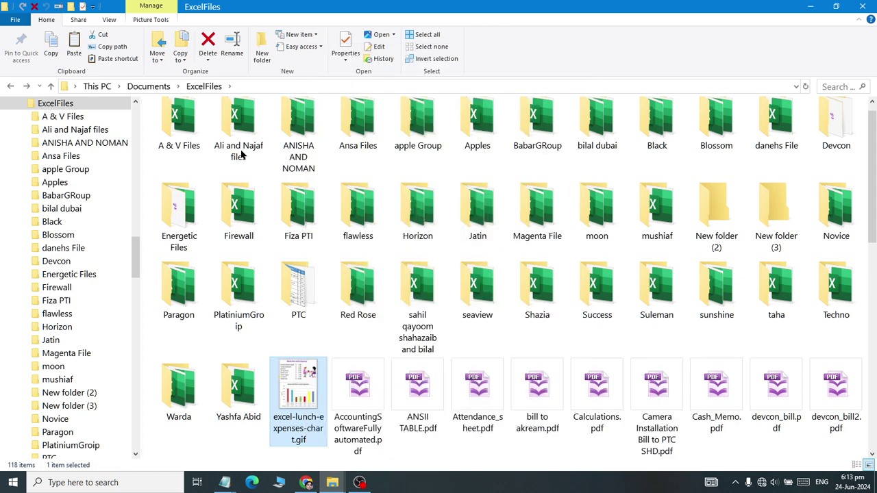
right_click(240, 147)
mouse_move(300, 357)
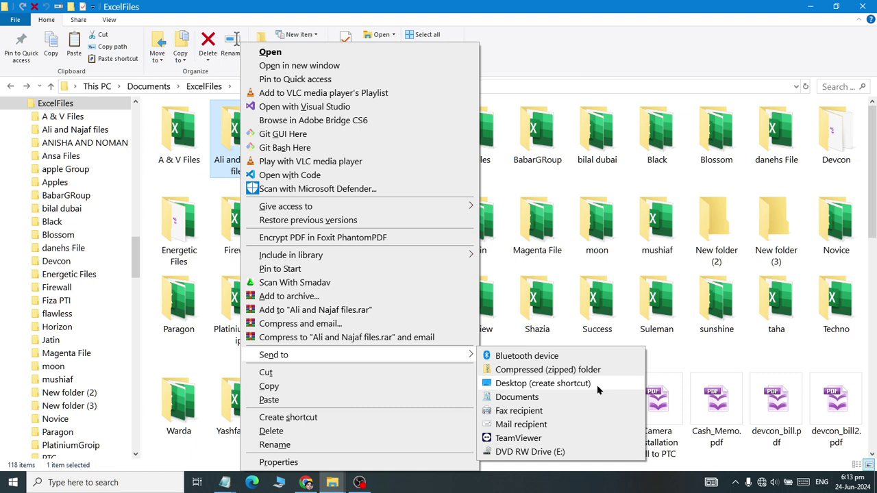
left_click(561, 410)
Show the desktop and start a new shortcut there, opening the file and folder browser for its target
key("super+d")
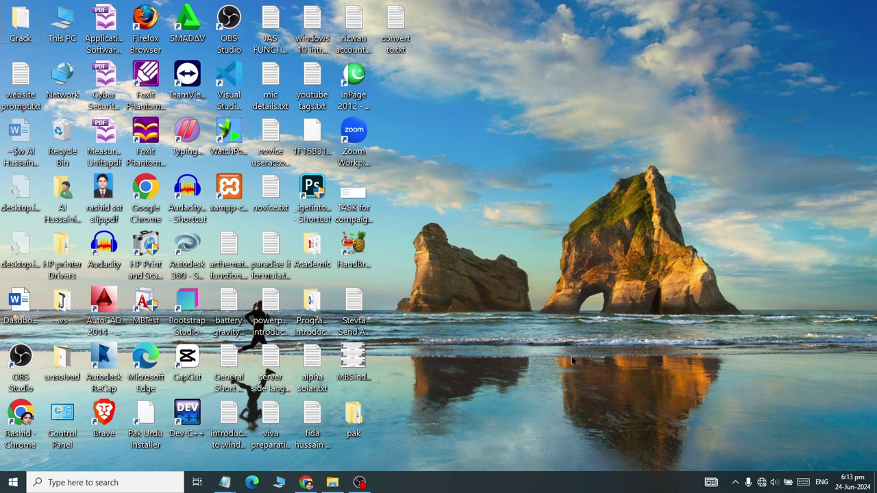
right_click(576, 167)
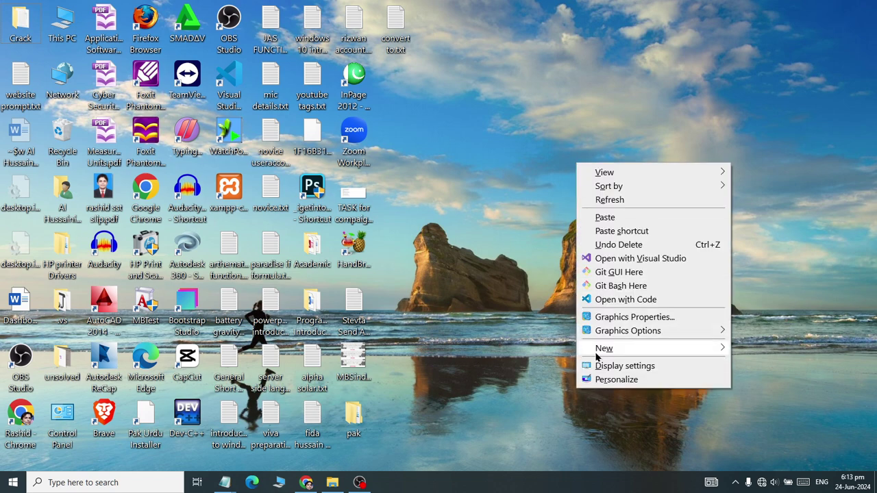
mouse_move(588, 348)
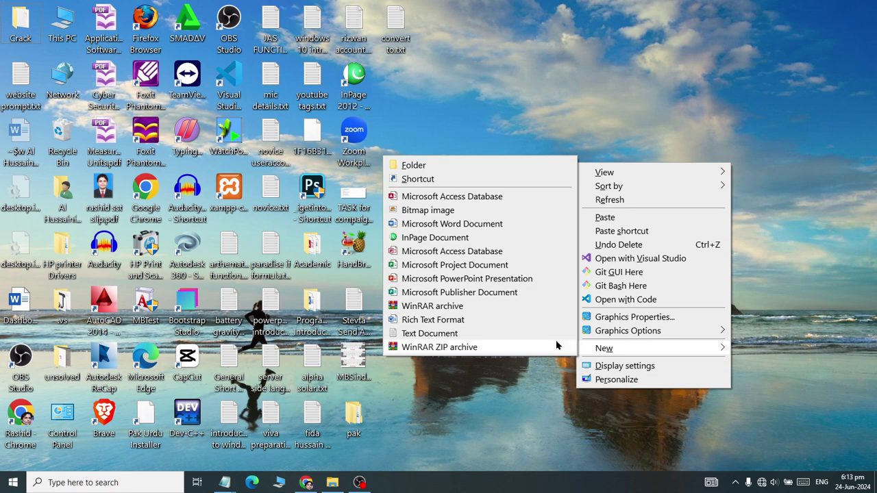
left_click(446, 180)
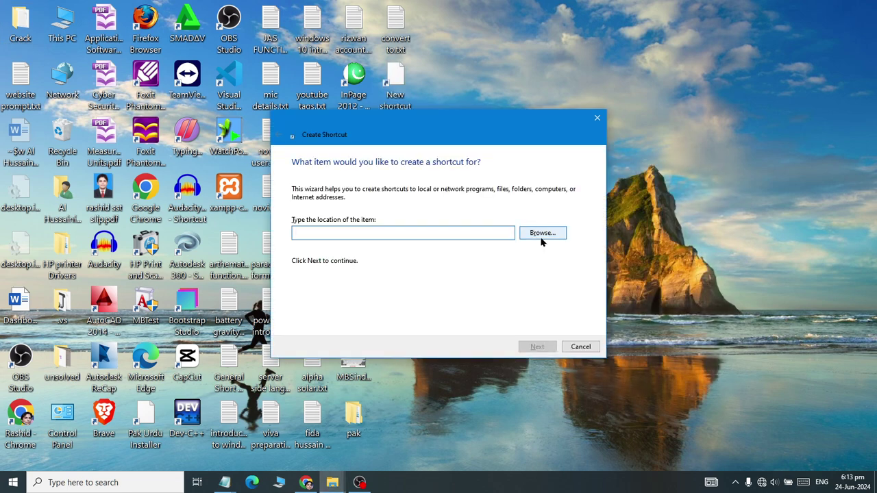
left_click(542, 236)
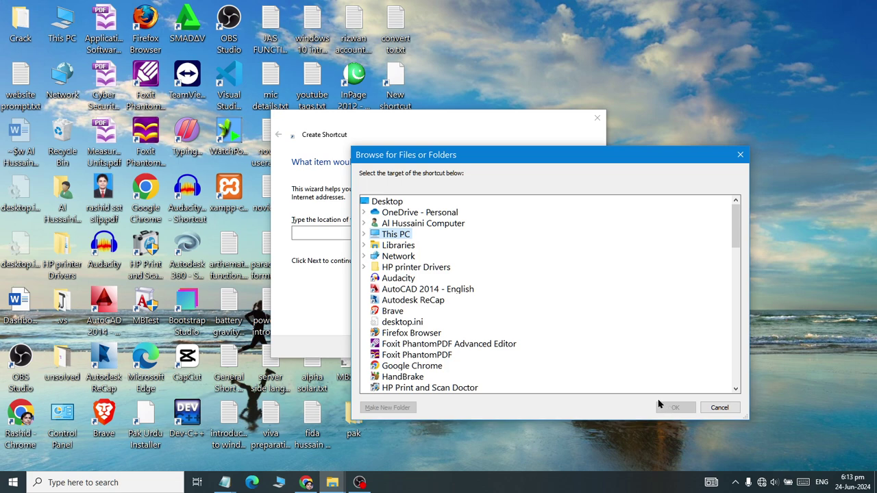
Expand Libraries, Documents and the ExcelFiles folder in the shortcut's target browser
double_click(400, 248)
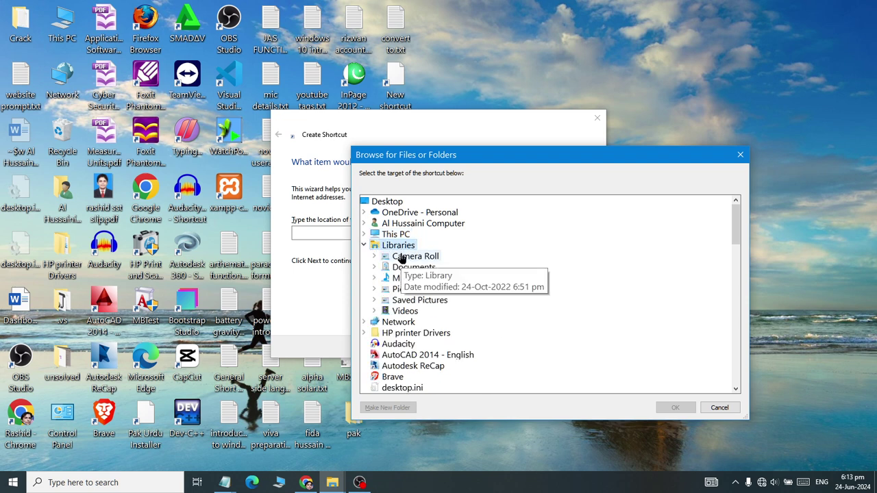
double_click(409, 268)
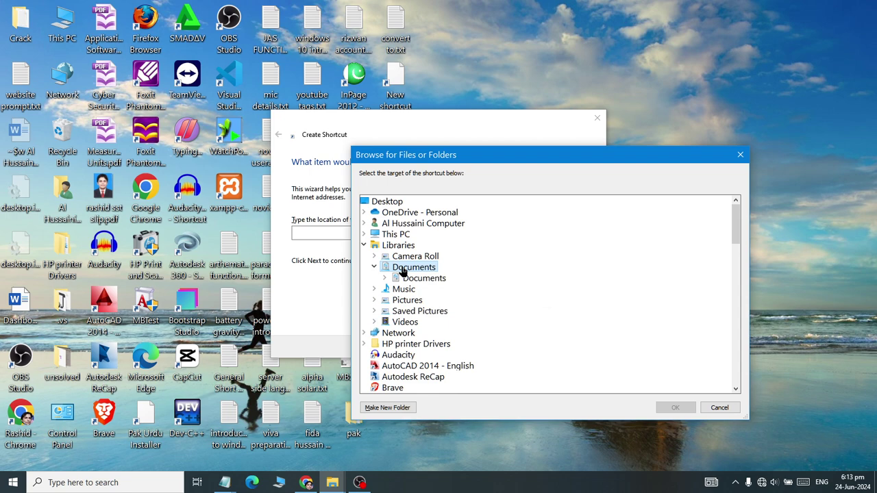
double_click(408, 279)
scroll(422, 313, "down", 2)
scroll(422, 336, "down", 15)
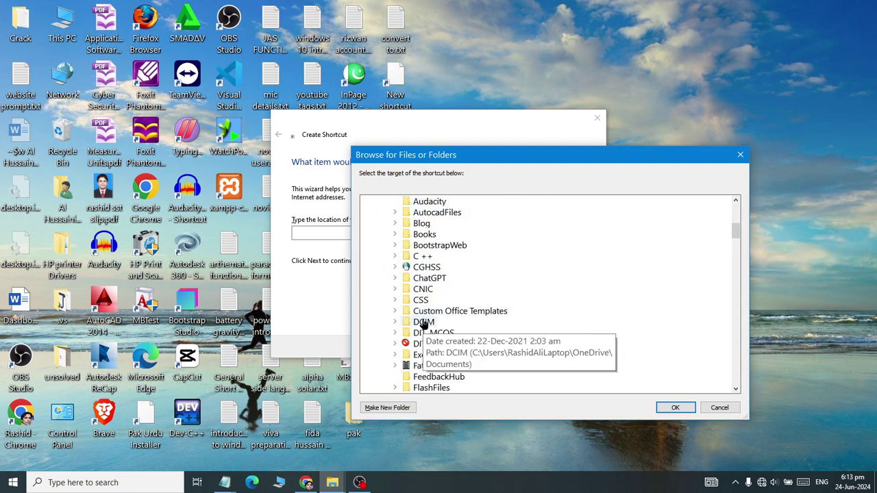
scroll(419, 341, "down", 2)
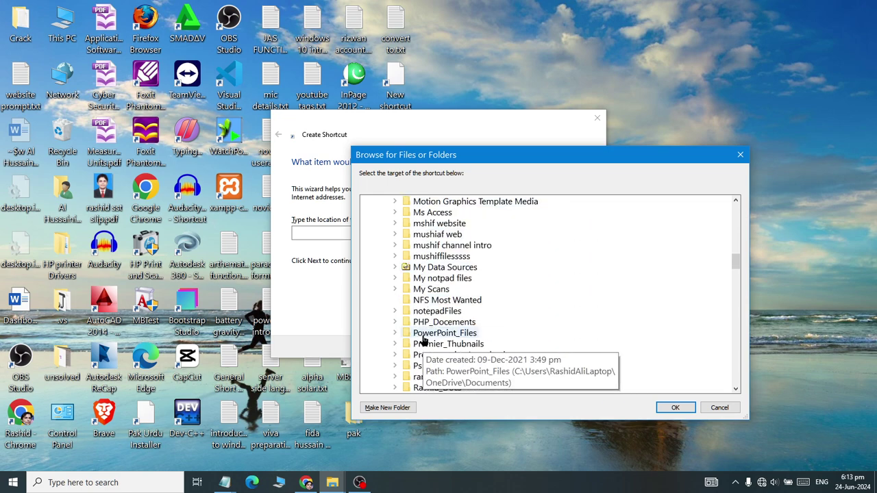
scroll(420, 339, "up", 9)
double_click(426, 258)
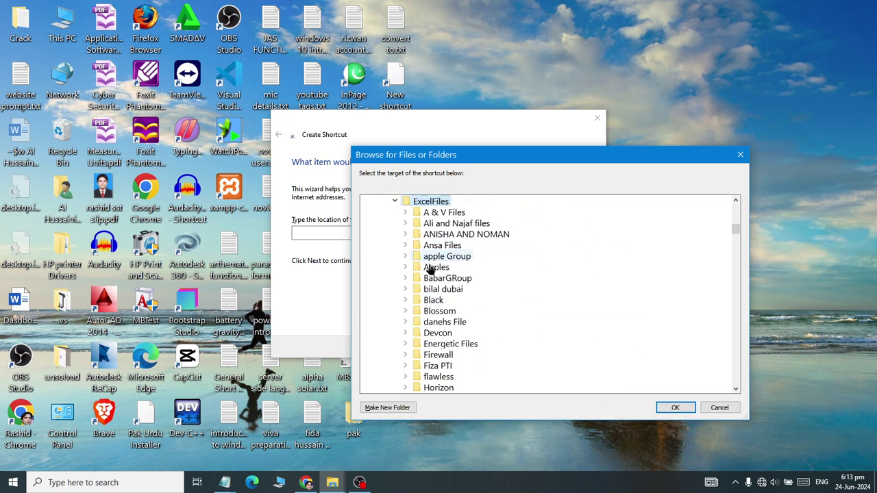
Choose the sunshine folder as the target and finish the desktop shortcut with the name sunshine
scroll(432, 322, "down", 9)
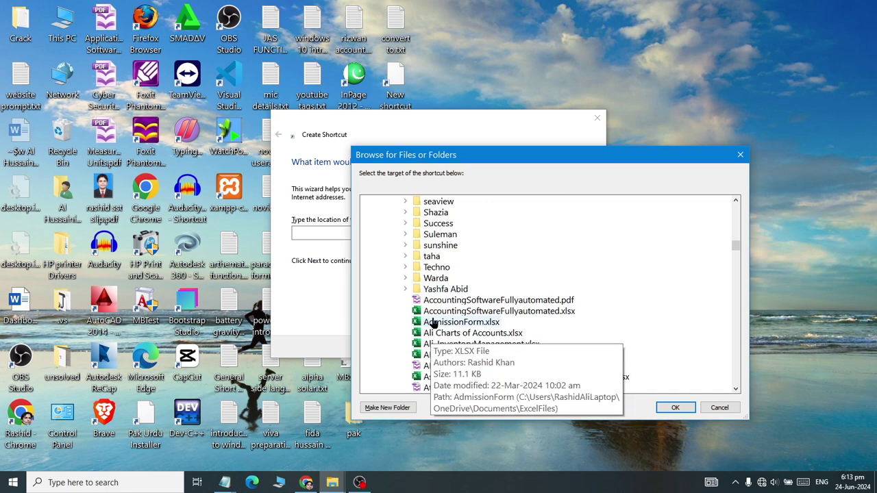
scroll(435, 323, "up", 1)
double_click(438, 279)
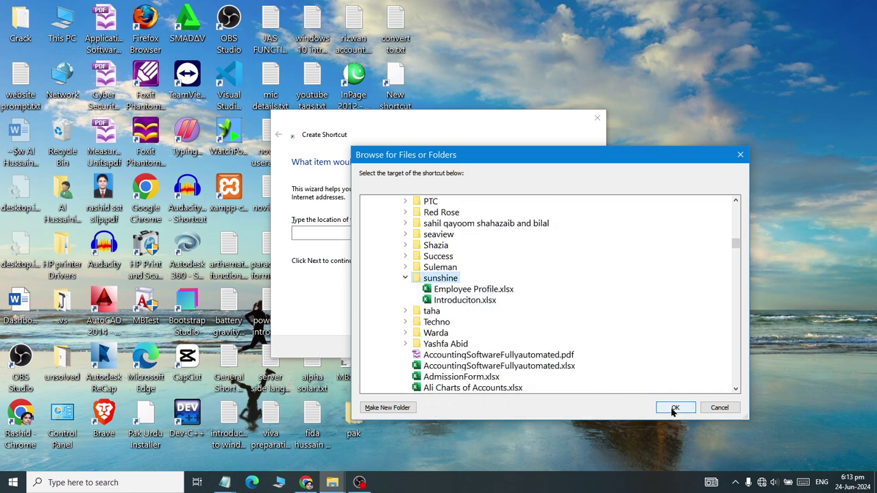
left_click(669, 408)
left_click(536, 346)
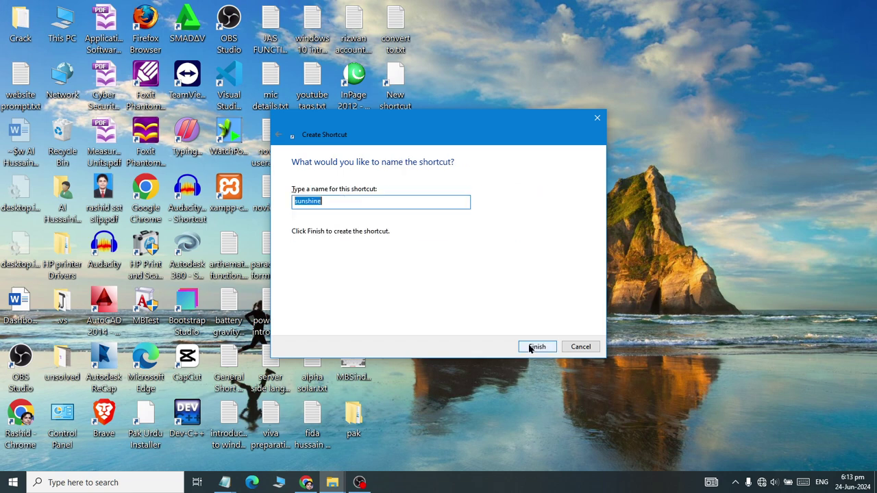
left_click(535, 347)
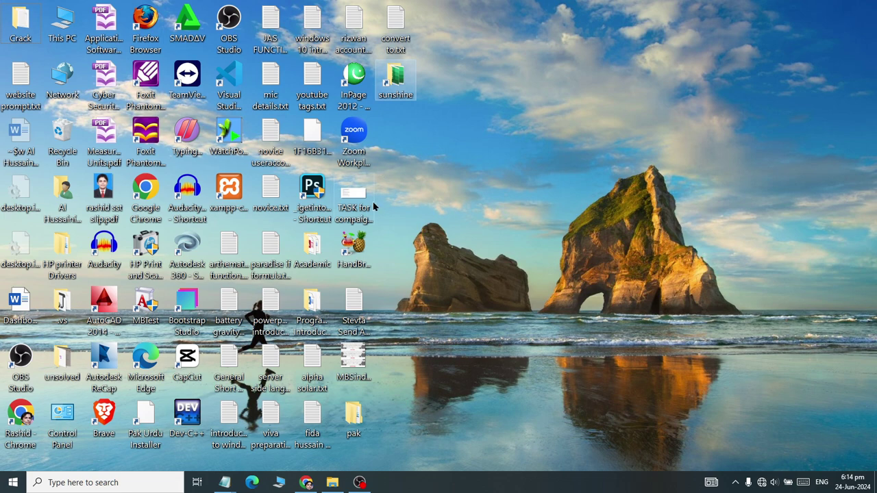
Open the .vs folder in a reduced window beside the desktop and move the sunshine shortcut into it
double_click(61, 301)
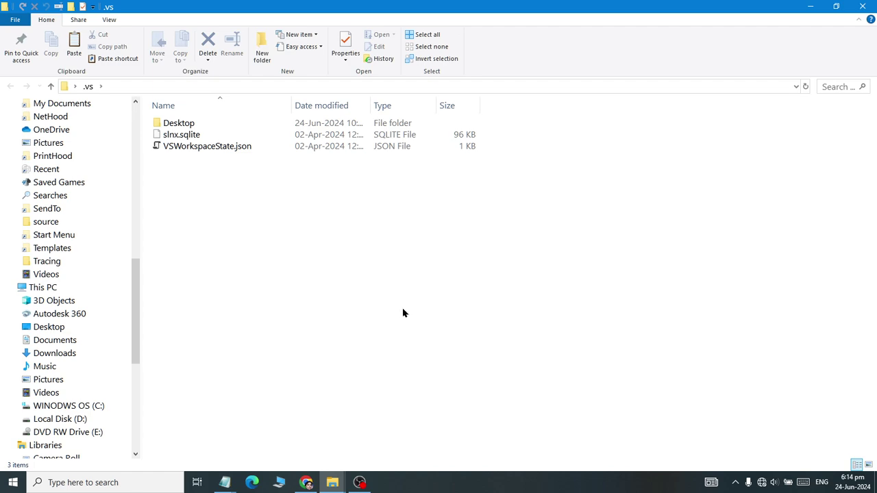
double_click(329, 5)
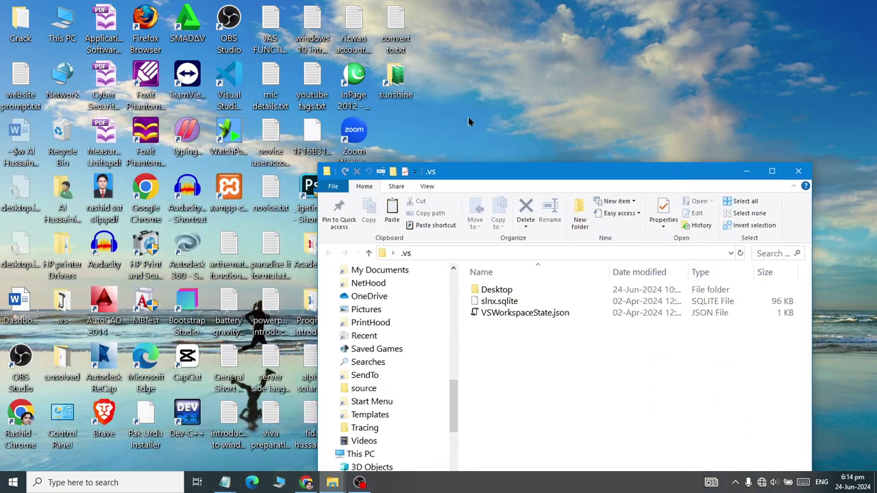
left_click(467, 117)
left_click(454, 172)
key("ctrl+v")
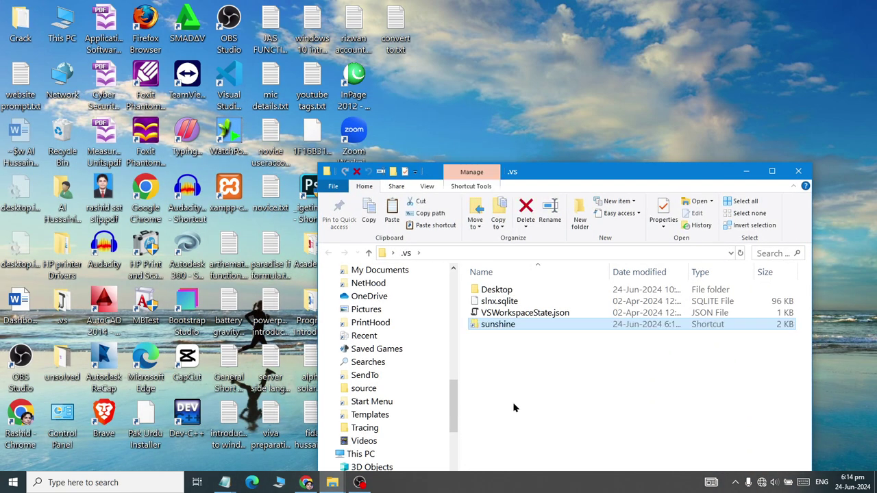
Move the sunshine shortcut from .vs to the desktop three times, undoing the first two moves and returning it to .vs after the third
left_click_drag(493, 331, 507, 127)
left_click(553, 388)
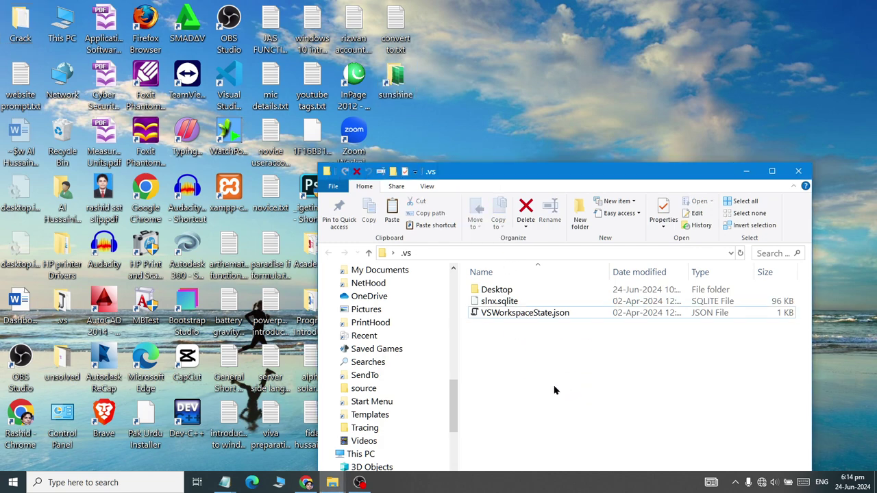
key("ctrl+z")
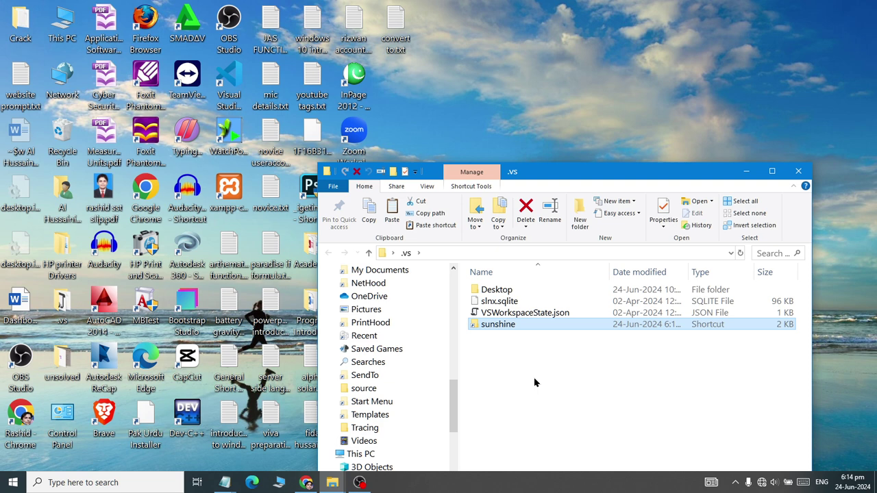
left_click_drag(510, 325, 440, 126)
left_click(542, 405)
key("ctrl+z")
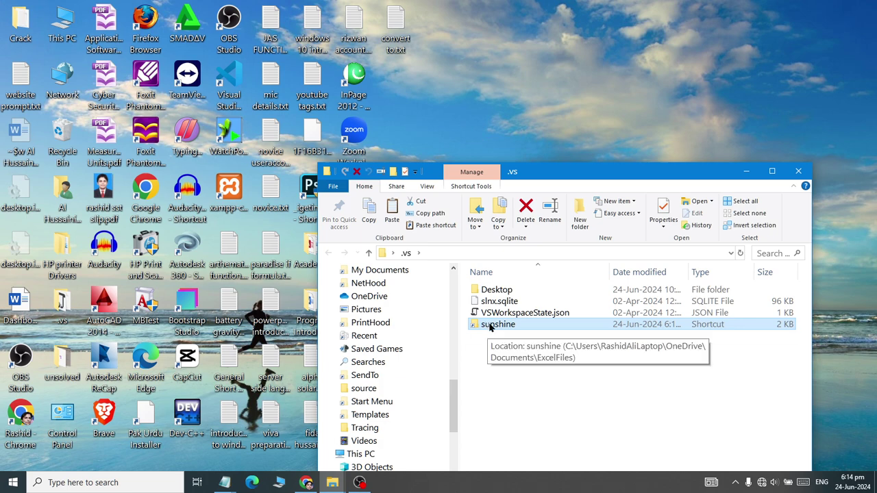
left_click_drag(489, 327, 470, 123)
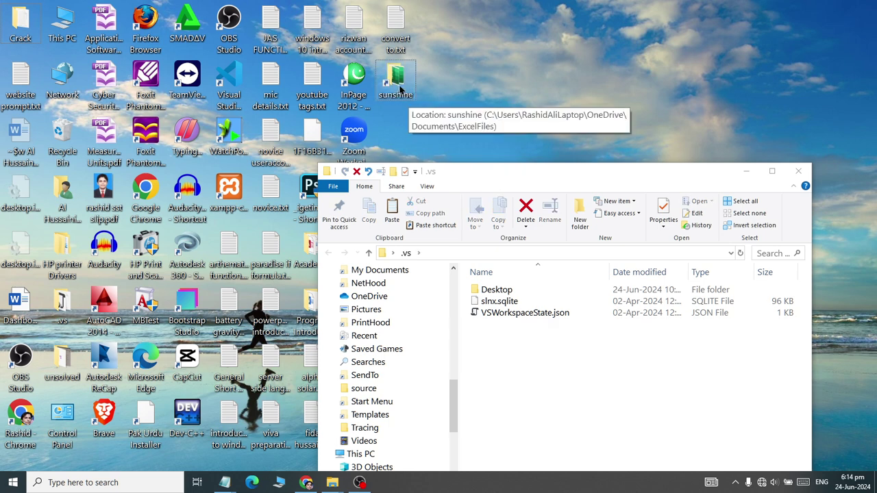
left_click_drag(400, 89, 536, 381)
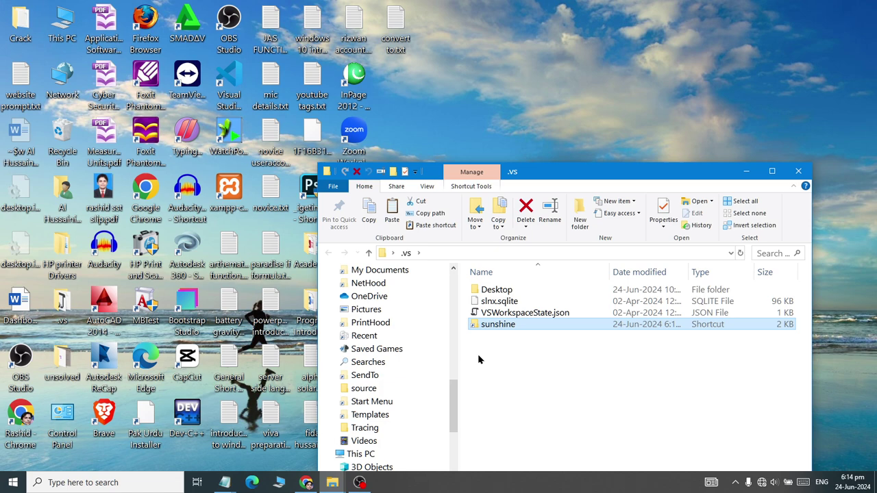
Delete the sunshine shortcut from the .vs folder and start a new shortcut there, opening the browser for its target
right_click(484, 326)
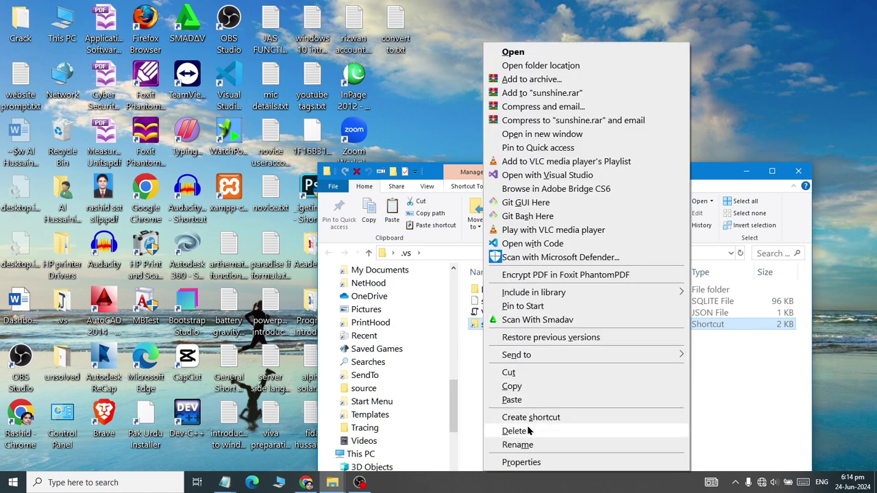
left_click(515, 431)
right_click(505, 418)
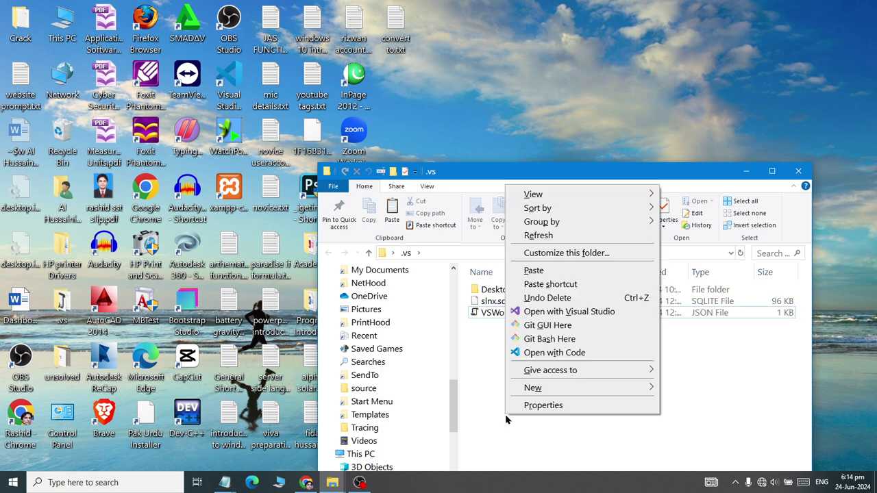
mouse_move(531, 388)
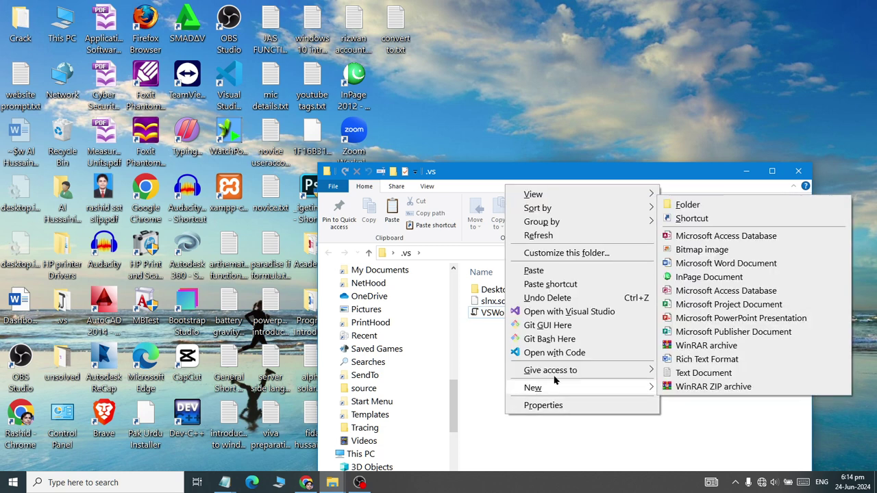
left_click(691, 218)
left_click(540, 231)
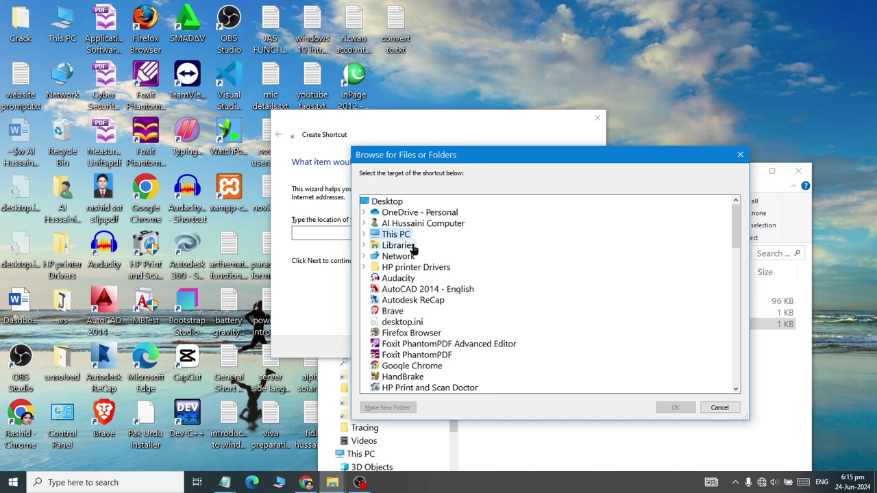
Choose the IT Class folder inside the Documents library as the target and finish the .vs shortcut with the name IT Class
double_click(414, 247)
double_click(412, 267)
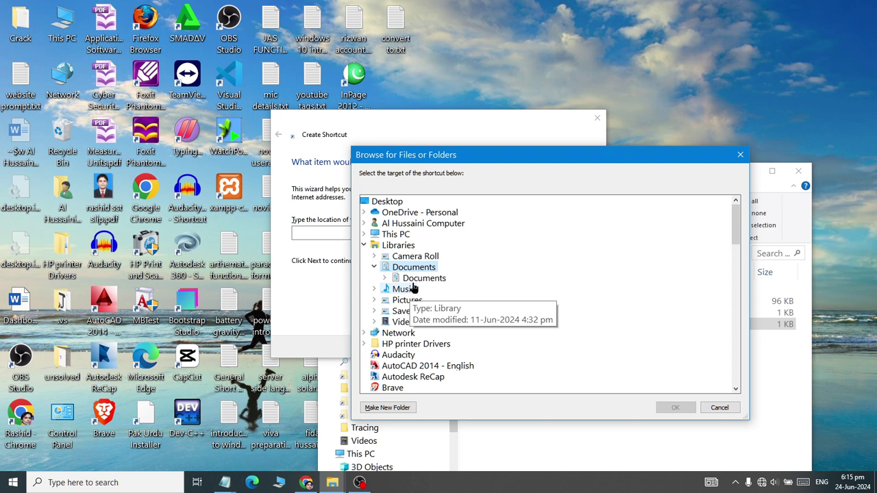
double_click(420, 278)
scroll(461, 331, "down", 9)
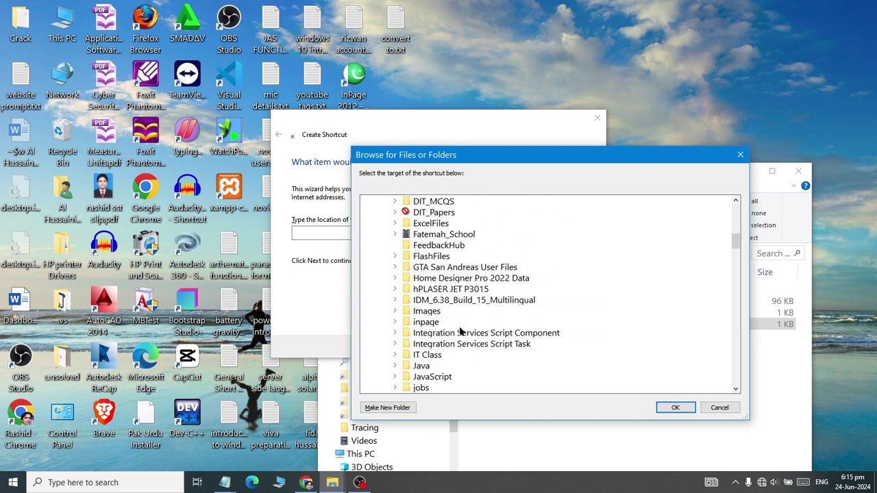
scroll(460, 331, "down", 4)
scroll(460, 332, "up", 2)
double_click(427, 289)
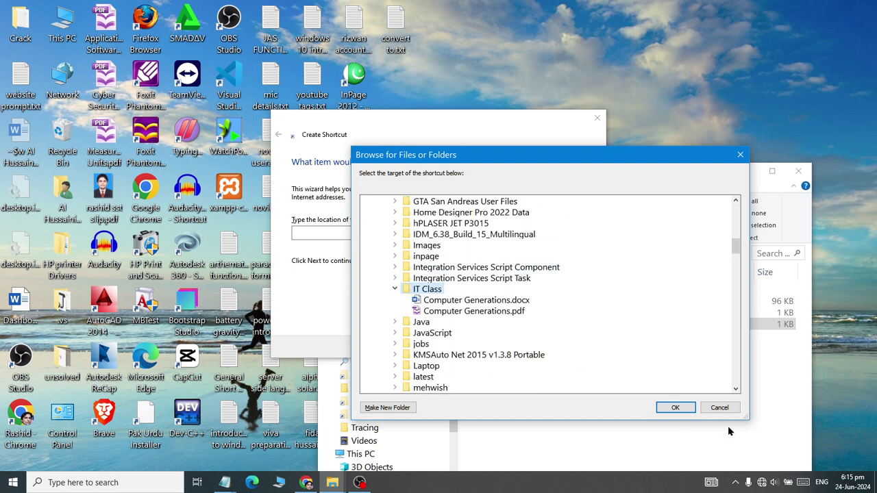
left_click(674, 408)
left_click(537, 347)
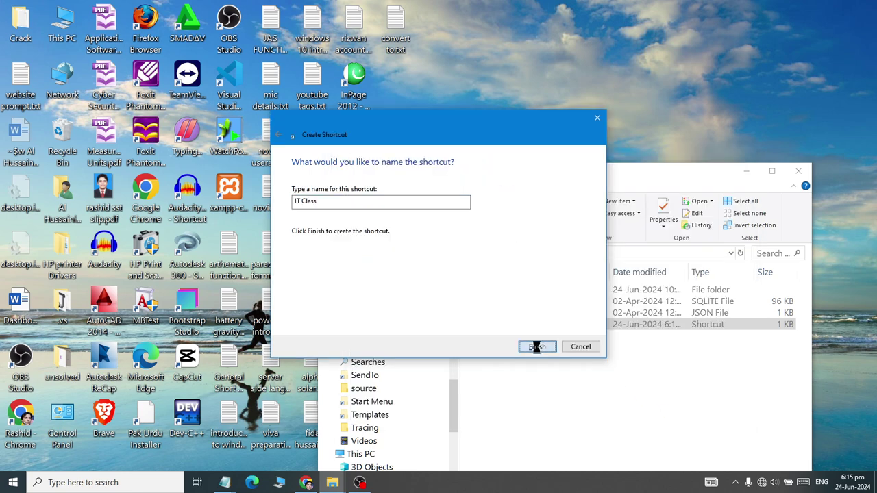
left_click(536, 347)
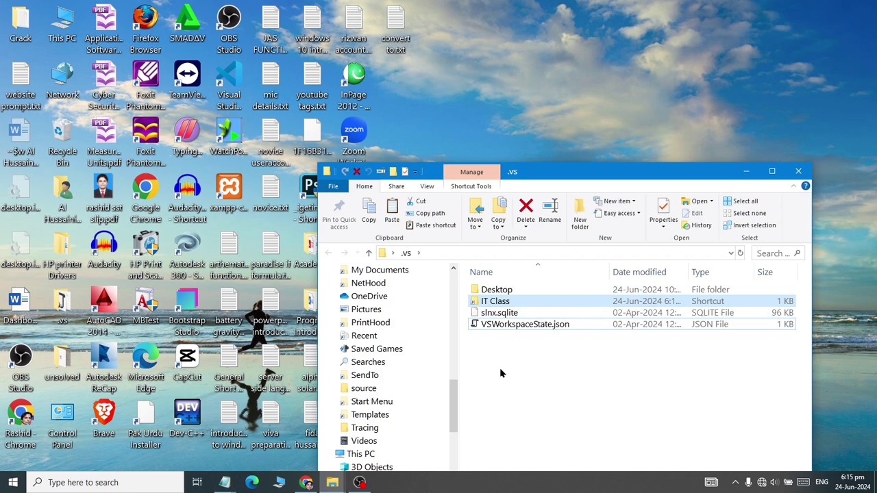
Maximize the .vs window, open the IT Class shortcut to check its target folder, close that folder and delete the shortcut from .vs
double_click(544, 177)
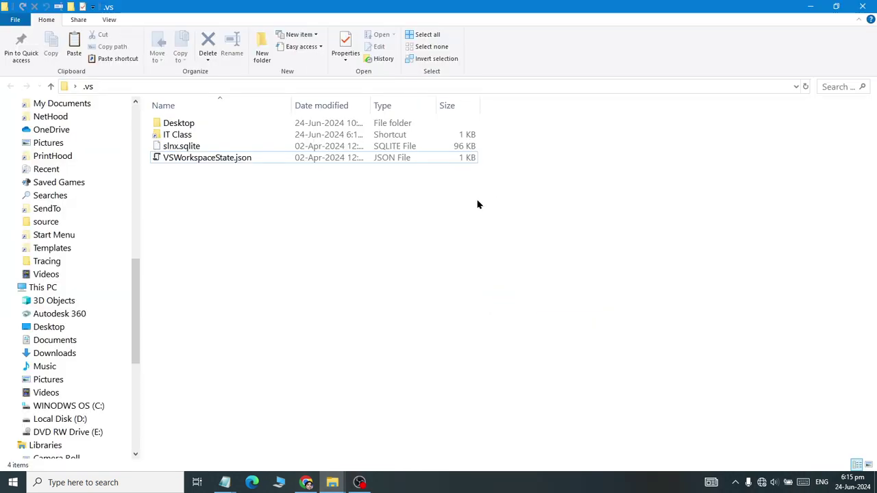
double_click(186, 137)
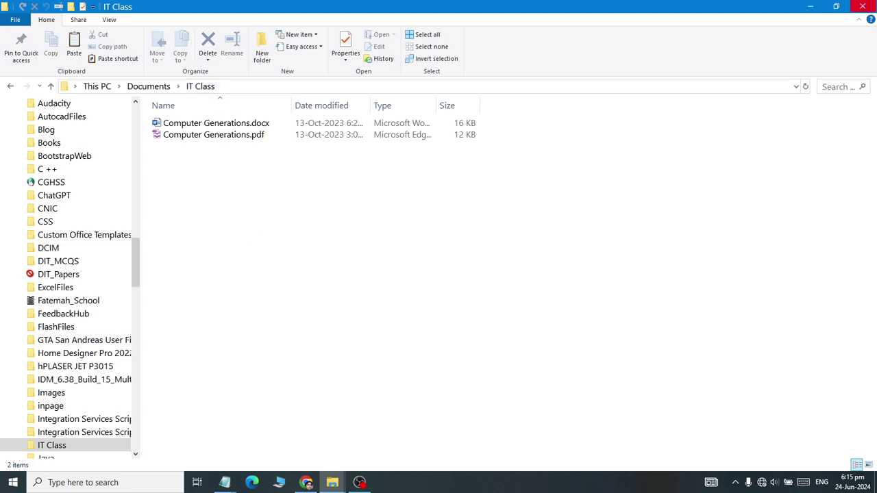
left_click(863, 6)
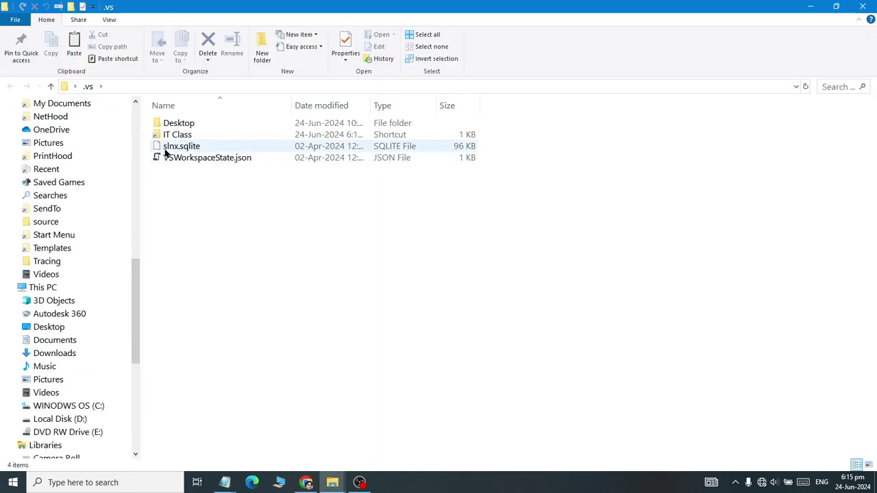
right_click(167, 135)
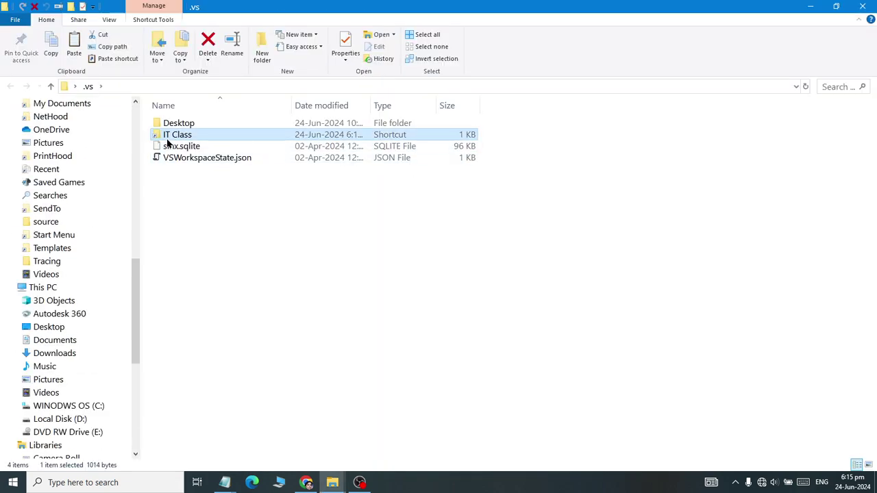
left_click(197, 431)
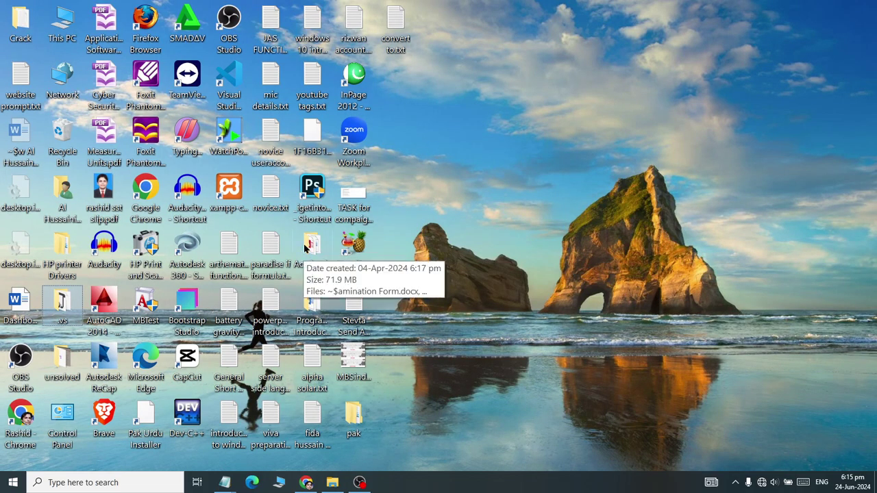
Open the Documents folder, locate the original IT Class folder there and return to the desktop
key("super")
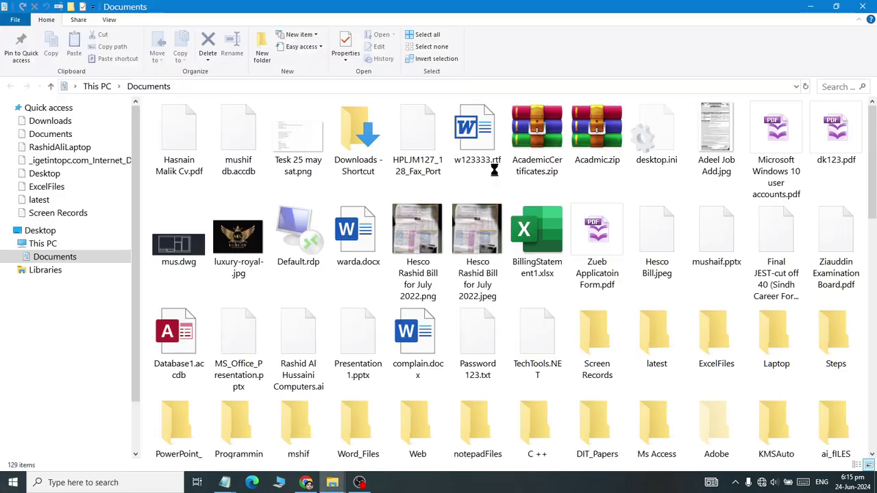
left_click(428, 163)
key("i")
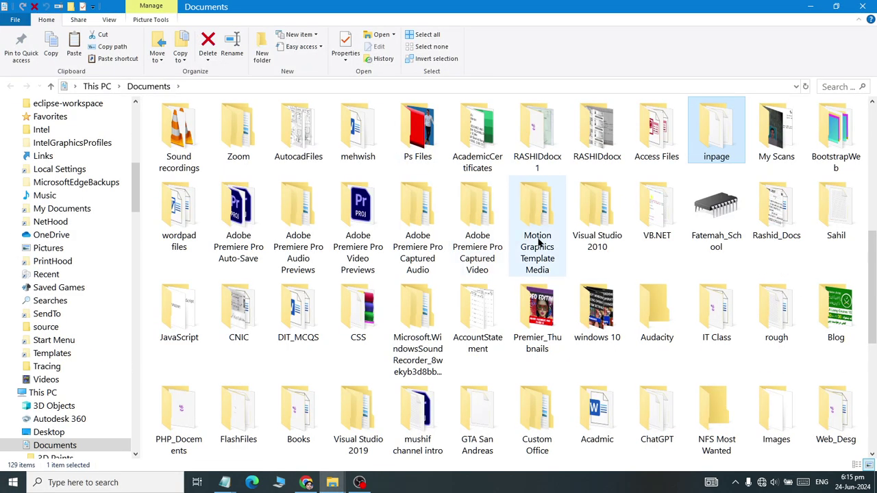
key("i")
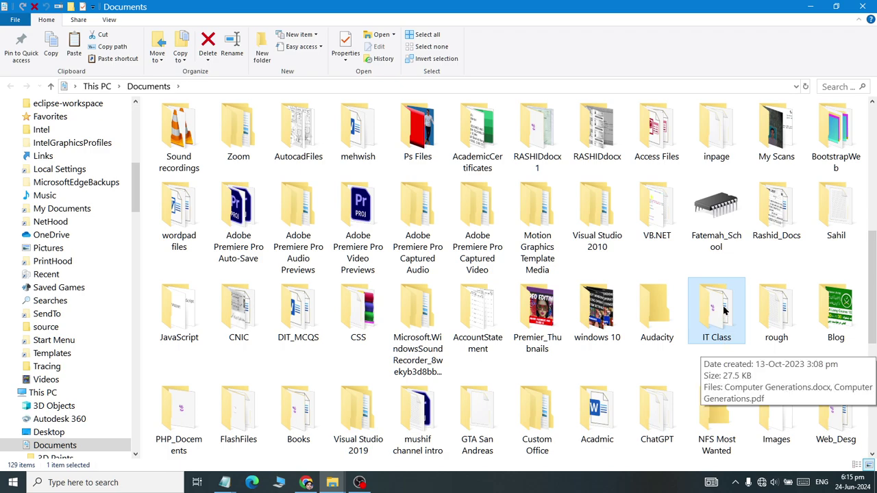
key("super+d")
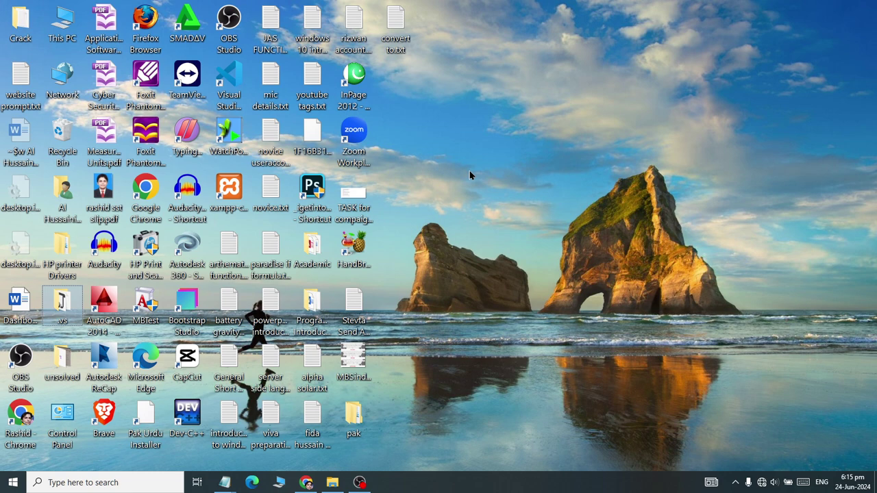